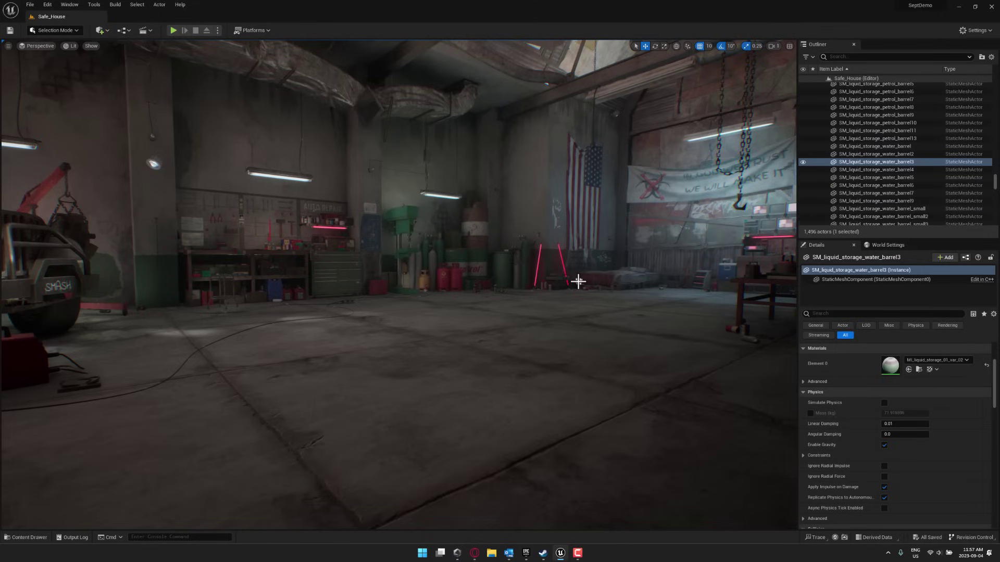
Fly through the Safe House garage, from the red door and truck hood to the banner and monitor desk.
right_click_drag(578, 281, 672, 234)
key("w")
key("w")
key("s")
key("w")
right_click_drag(599, 255, 744, 272)
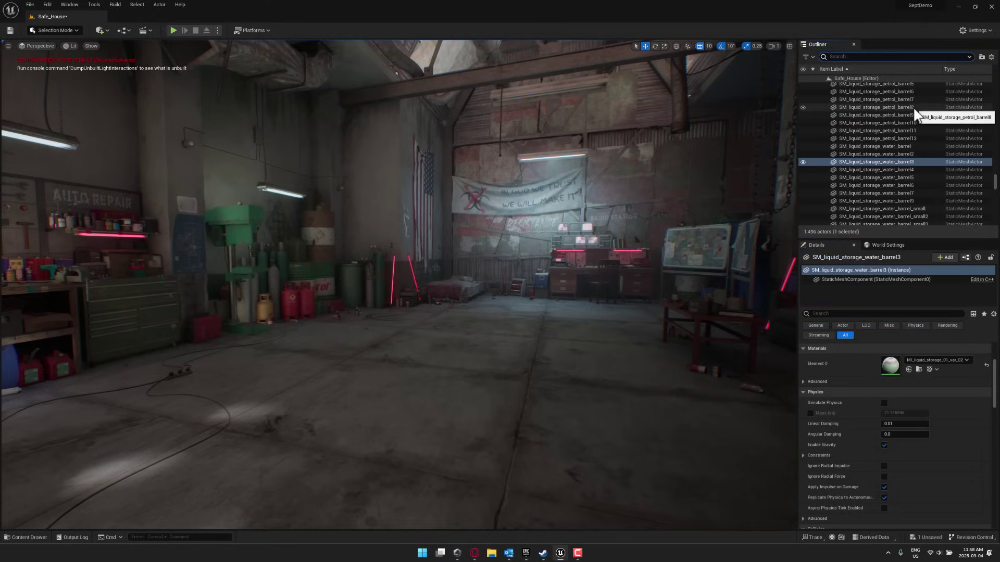
Find the PostProcessVolume and darken the scene with Min EV100 at 1, then 1.75.
type("proces")
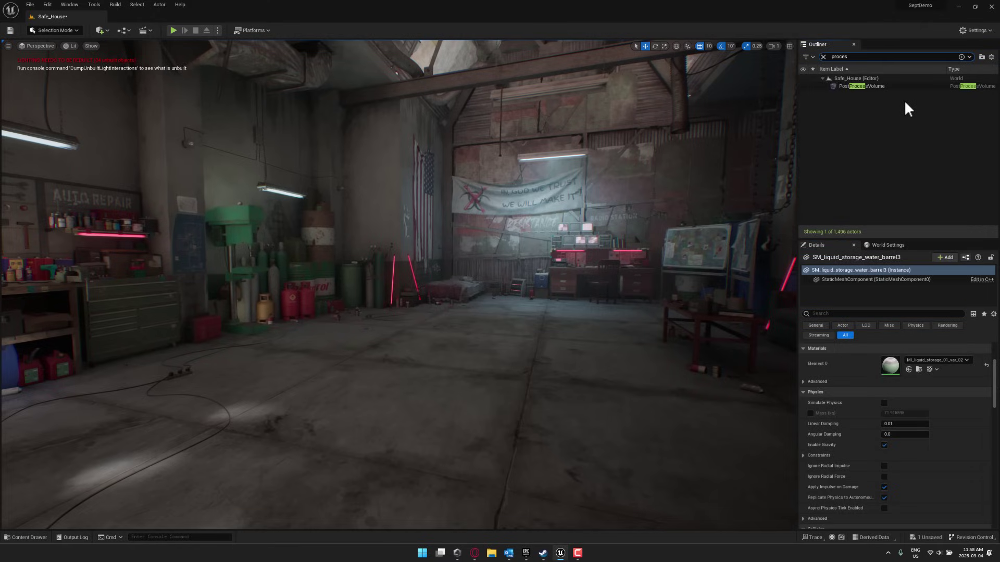
left_click(864, 87)
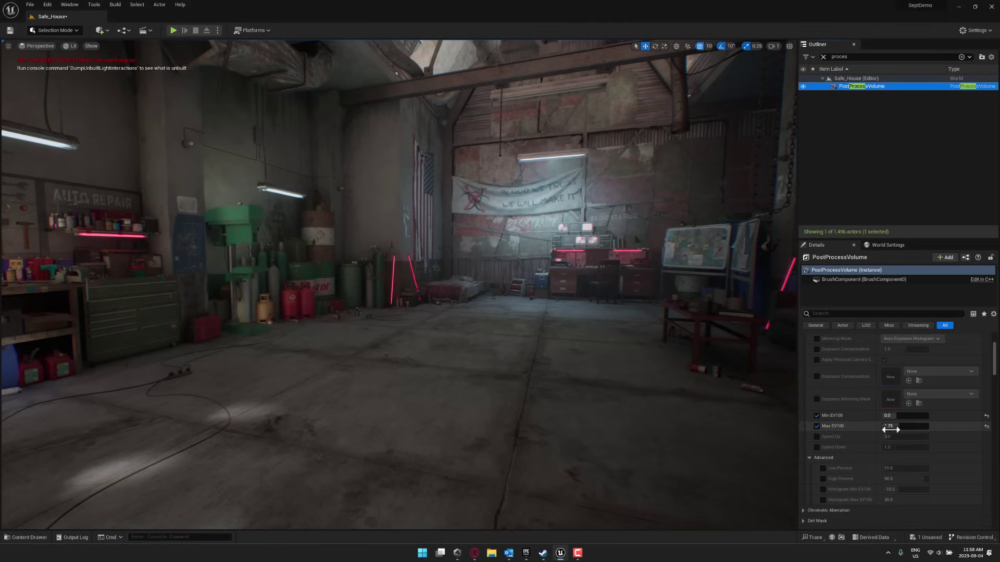
left_click(899, 416)
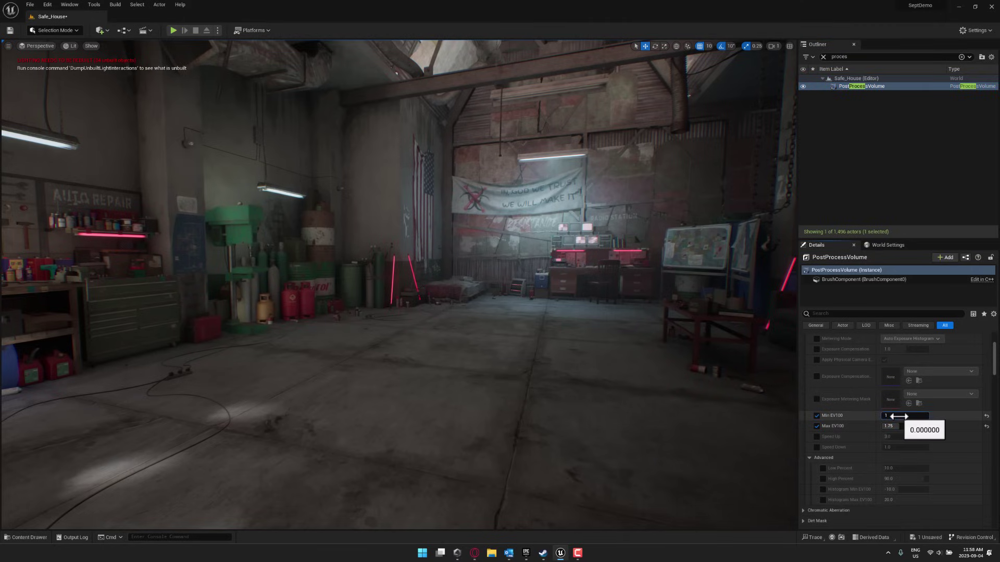
key("Return")
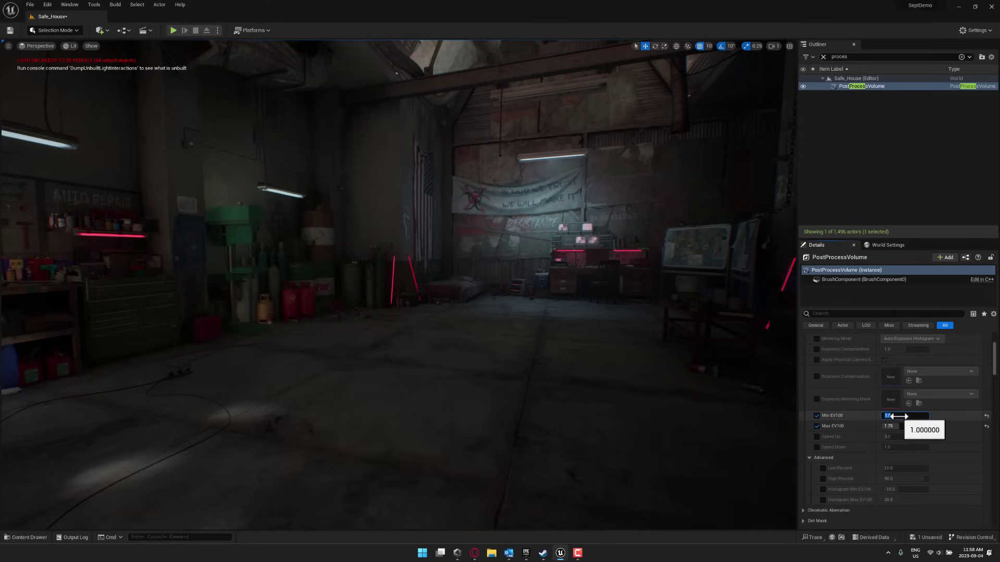
key("Return")
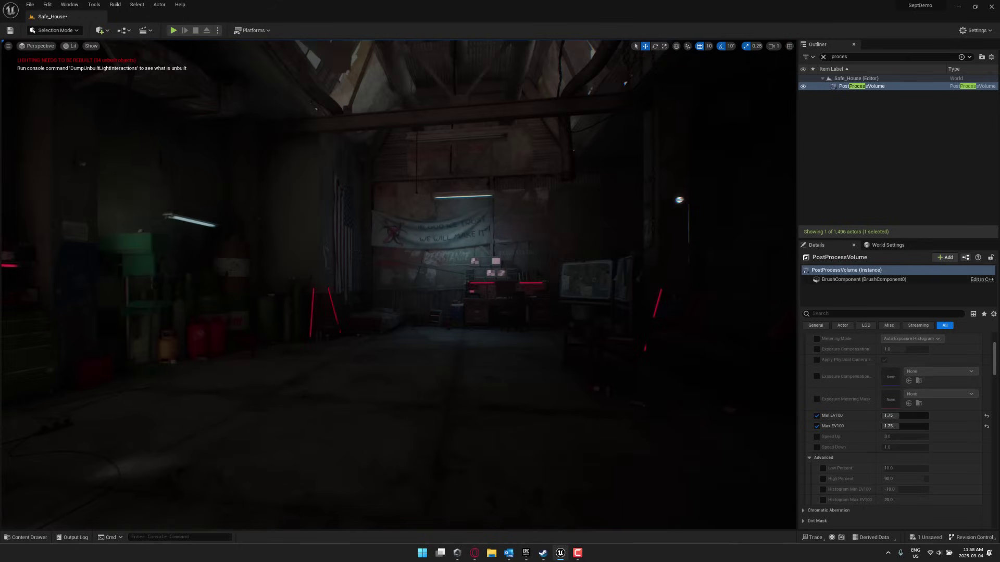
Reset Min EV100 back to 0 and turn the view toward the jeep.
left_click(906, 416)
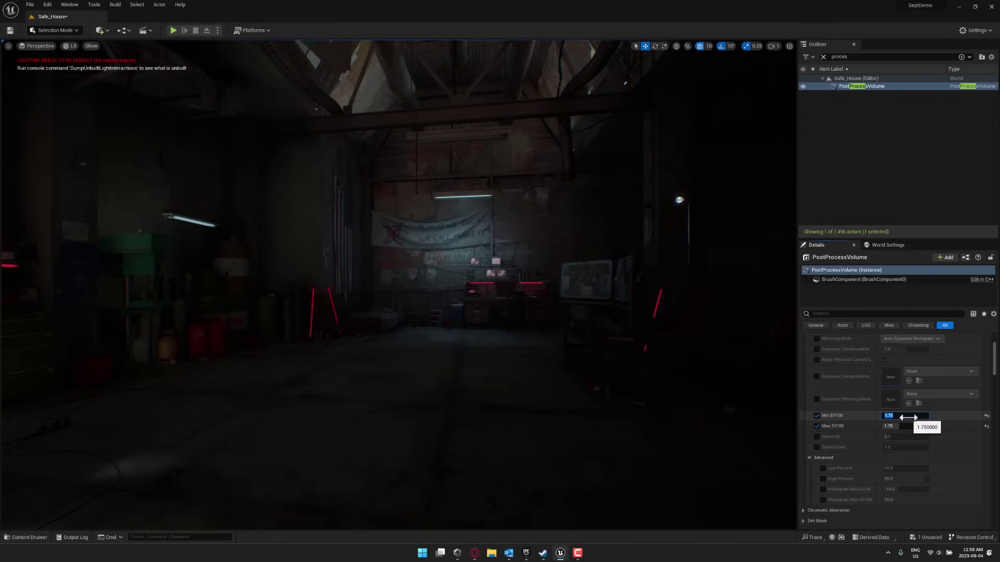
type("0")
key("Return")
right_click_drag(492, 350, 386, 346)
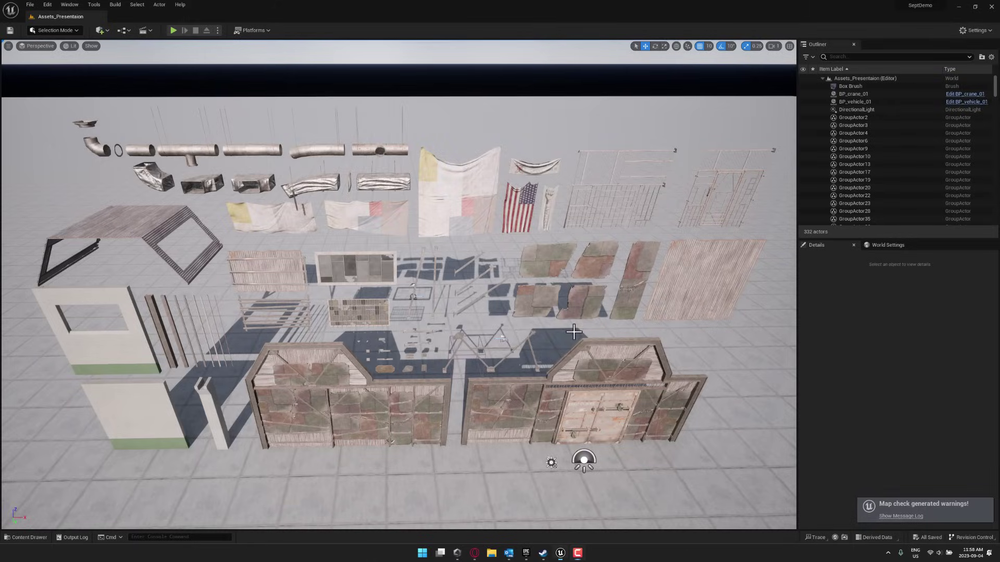
Fly over the asset presentation rows and up above the pipes.
right_click_drag(573, 331, 678, 348)
key("w")
key("e")
key("s")
key("w")
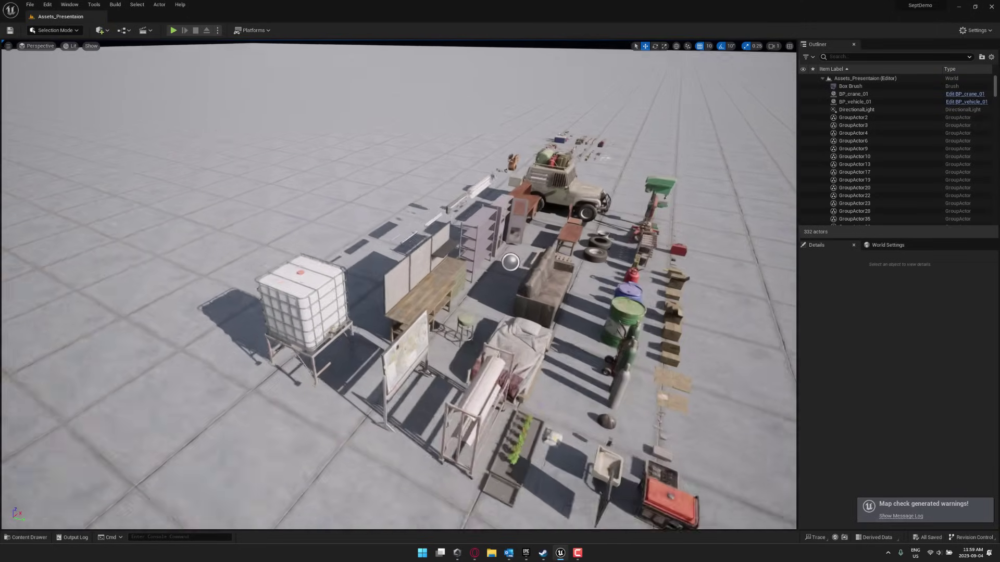
Fly along the front of the asset rows past the jeep to the wall and fabric assets.
right_click_drag(510, 262, 464, 316)
key("d")
key("w")
key("w")
key("s")
key("w")
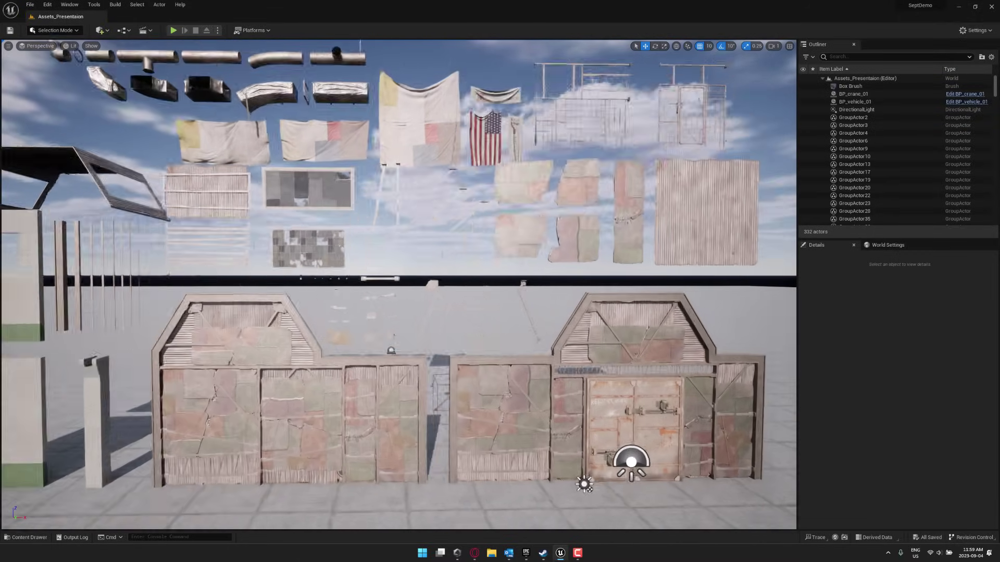
key("s")
key("d")
key("a")
key("w")
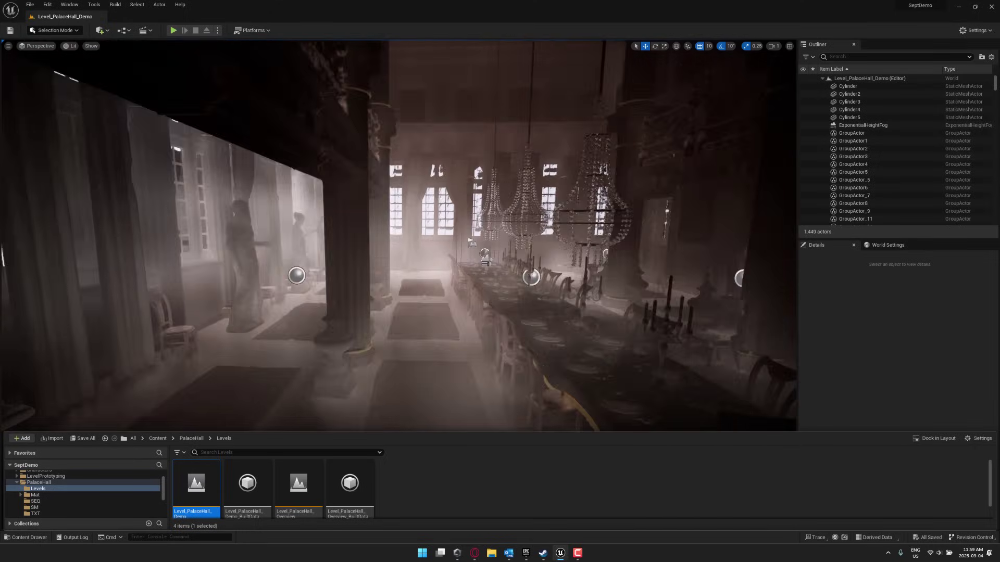
Fly along the palace hall's dining table past the chandeliers and out through the tall windows.
key("w")
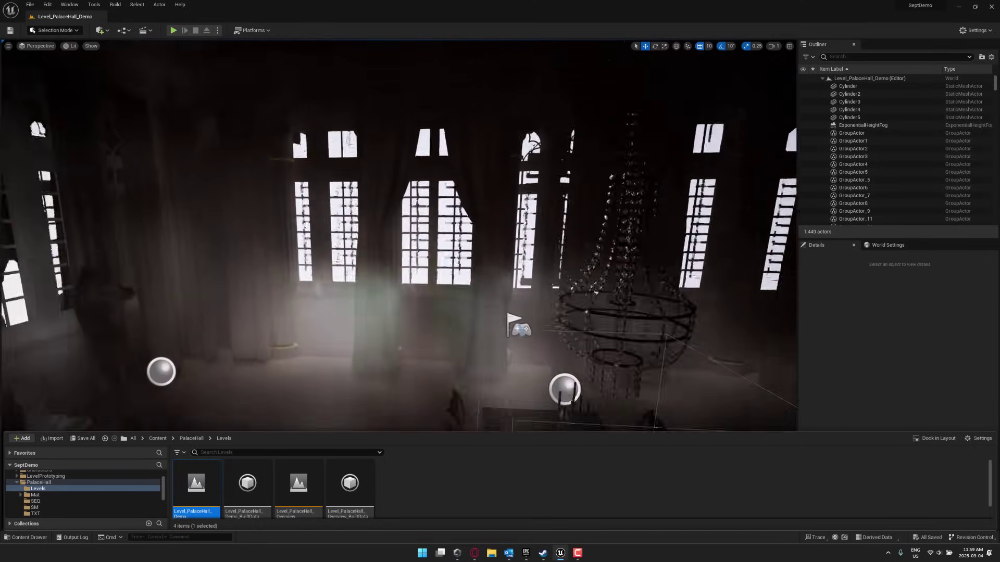
key("w")
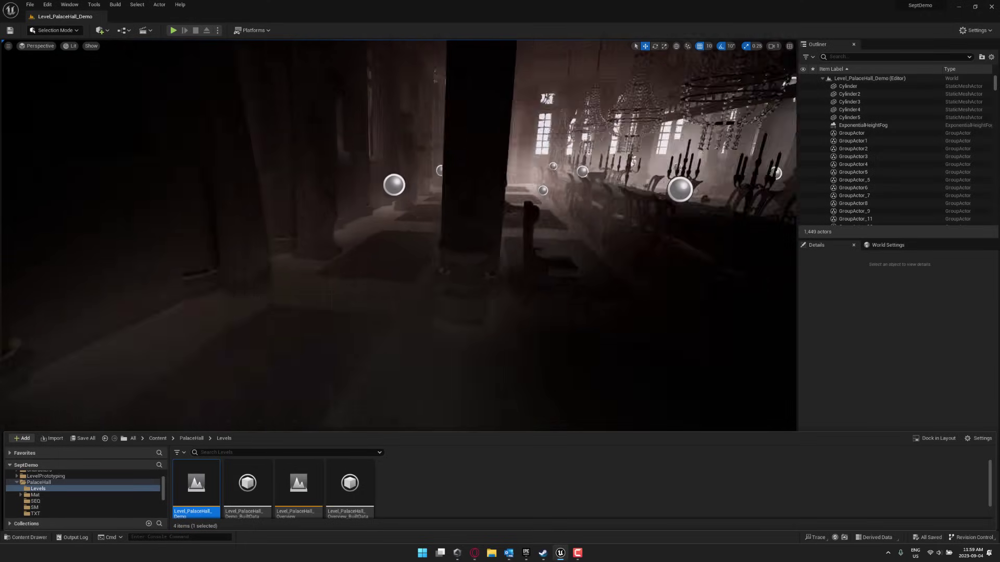
right_click_drag(406, 219, 396, 219)
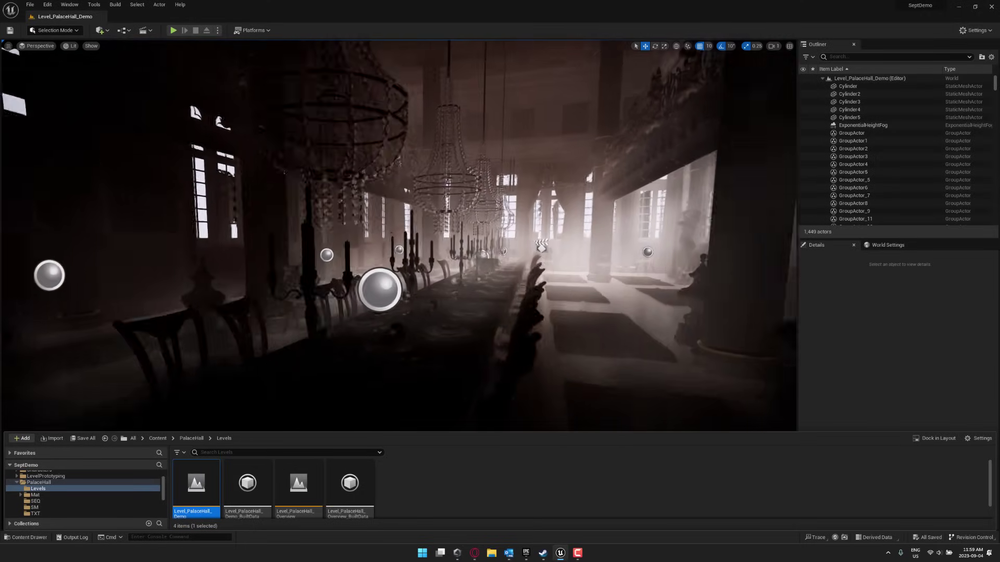
key("w")
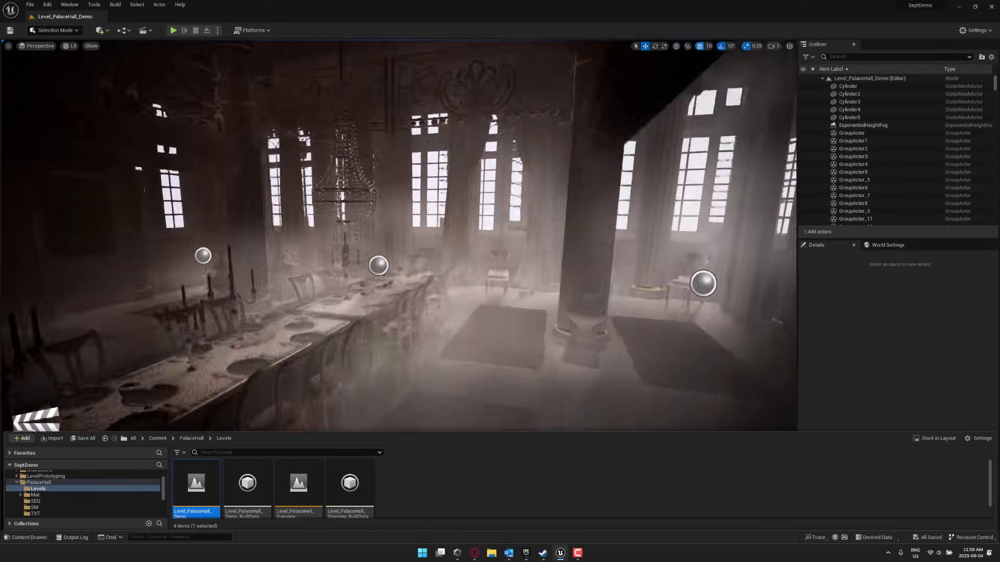
right_click_drag(417, 219, 412, 418)
key("s")
key("w")
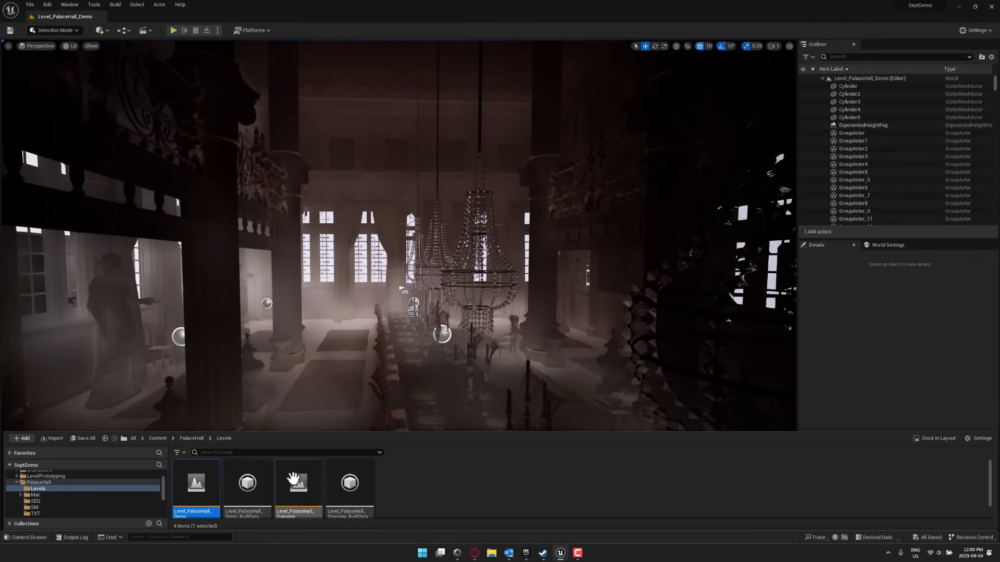
Open Level_PalaceHall_Overview and fly past its facade, framed paintings, statues and table cutlery.
double_click(294, 480)
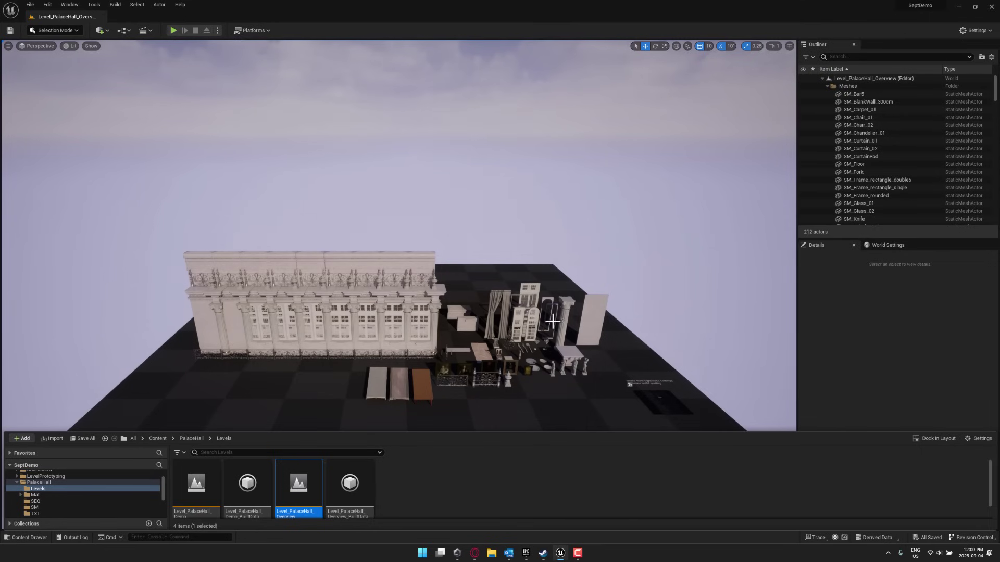
key("w")
mouse_move(547, 307)
right_mouse_down()
mouse_move(569, 331)
mouse_move(598, 328)
mouse_move(612, 338)
mouse_move(553, 318)
mouse_move(598, 317)
mouse_move(599, 336)
mouse_move(574, 314)
right_mouse_up()
key("w")
key("s")
key("w")
key("s")
key("w")
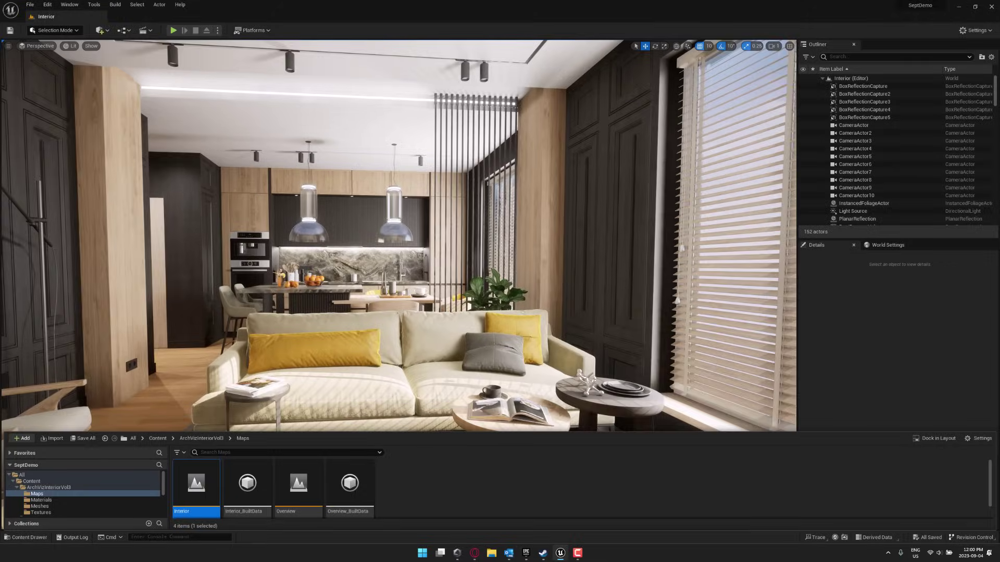
Lower the camera speed and sweep the Interior view across the kitchen, window blinds and TV wall.
right_click_drag(399, 235, 448, 236)
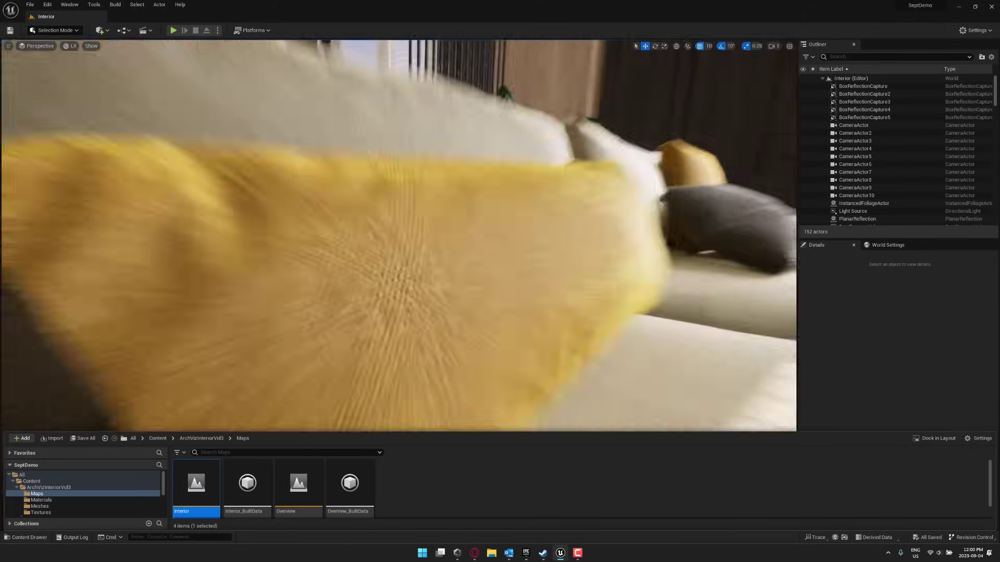
scroll(399, 235, "down", 3)
right_click_drag(399, 235, 162, 195)
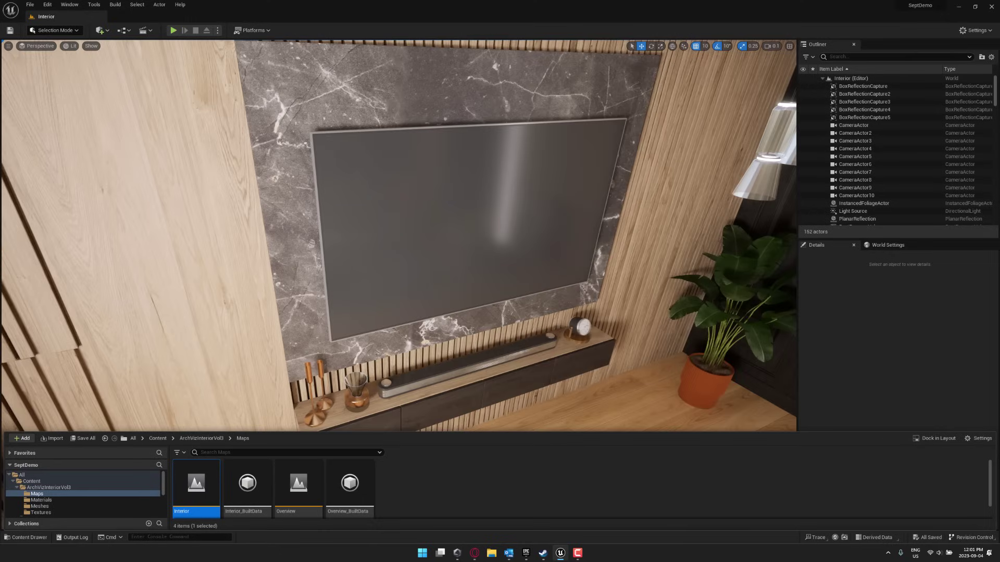
right_click_drag(399, 235, 546, 232)
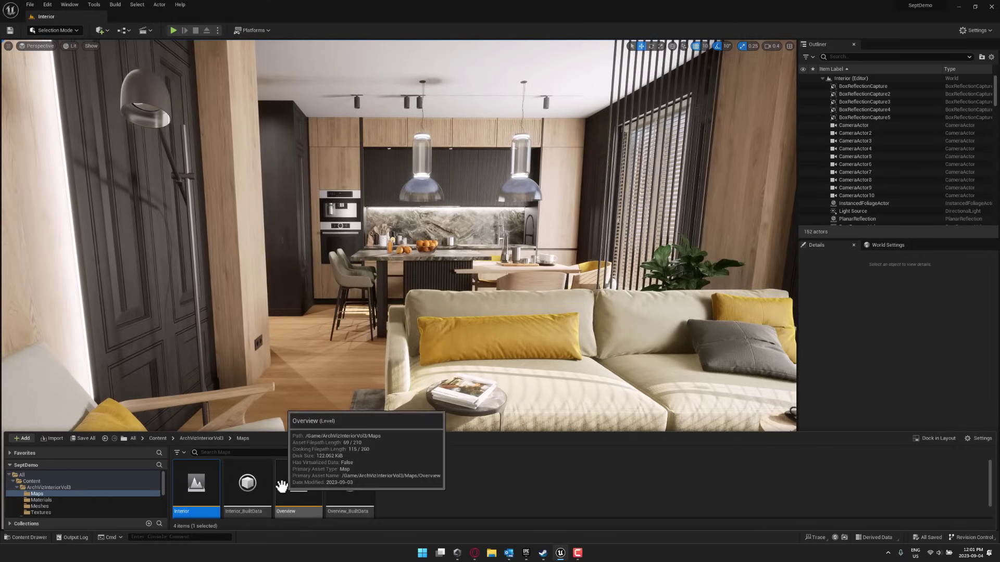
Open the ArchVizInteriorVol3 Overview map and fly toward the armchair, lamp and sofas.
double_click(298, 484)
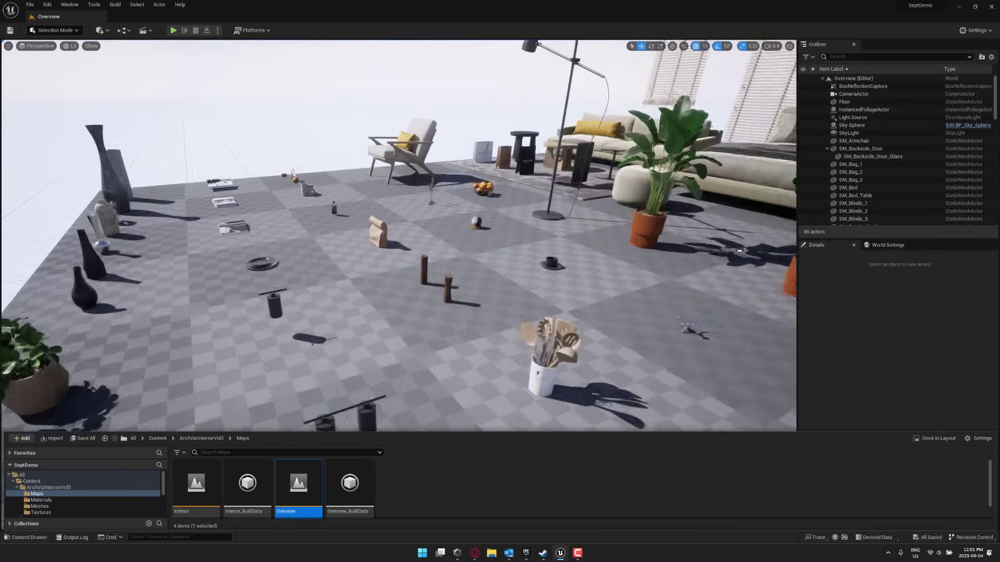
key("w")
right_click_drag(399, 236, 448, 203)
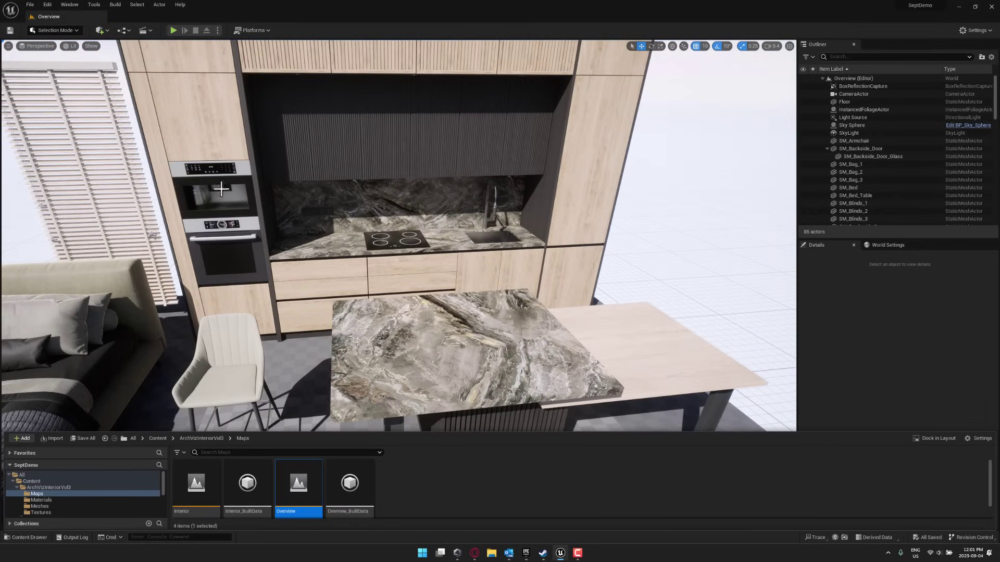
Select the SM_Kitchen mesh and pull the view back over the kitchen and living area.
left_click(344, 174)
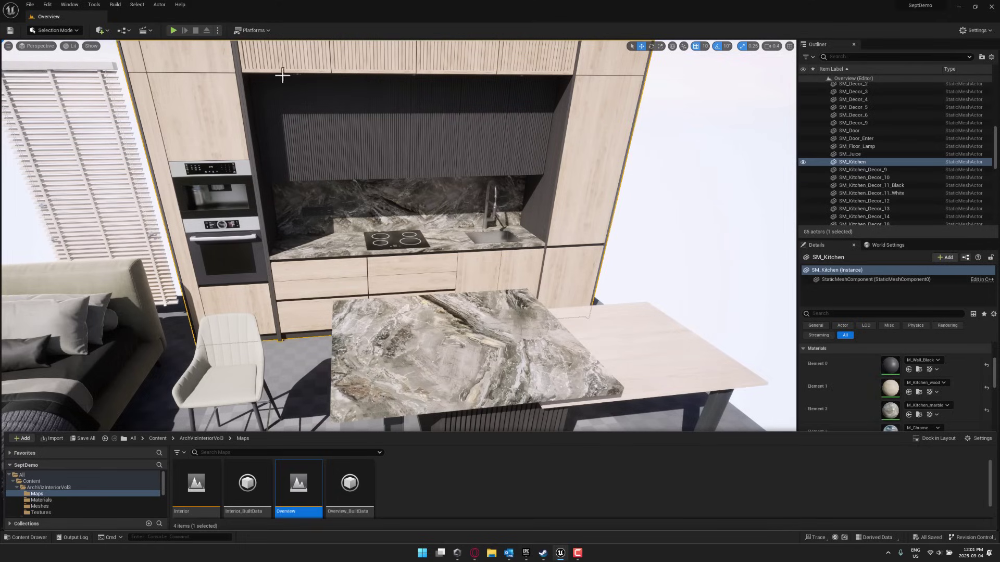
right_click_drag(283, 78, 260, 42)
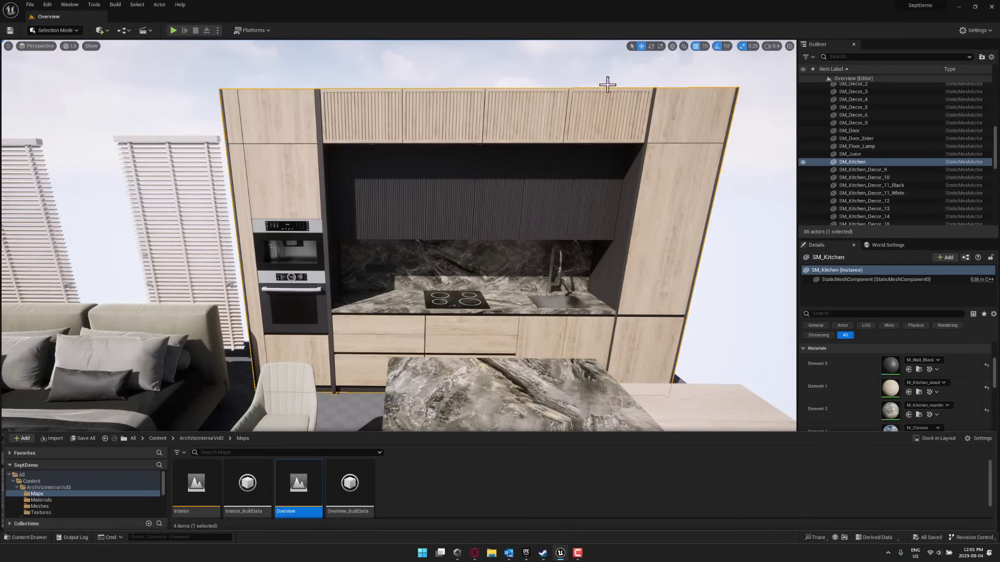
right_click_drag(607, 85, 609, 125)
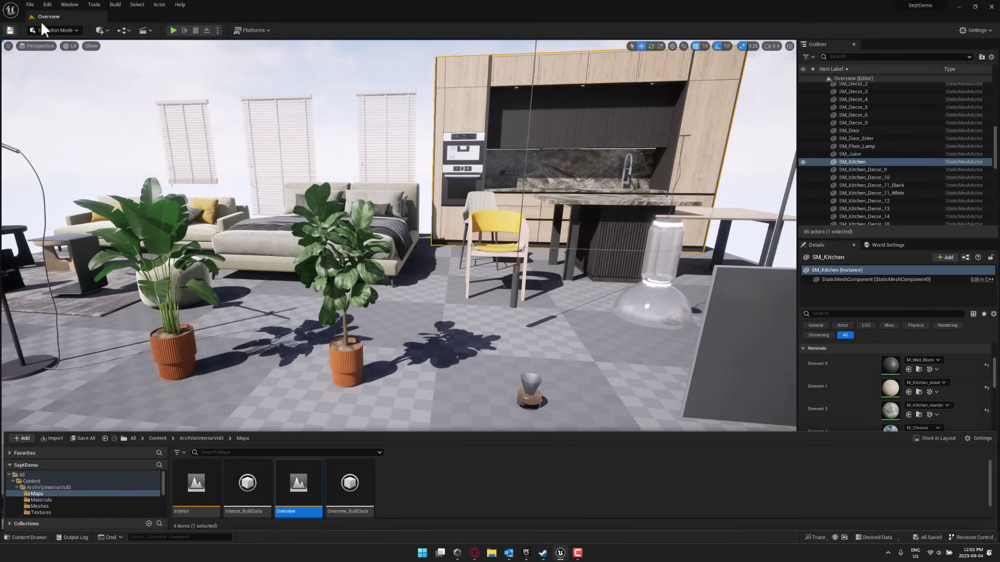
Check in Edit > Plugins that the Quest Editor plugin is enabled by searching 'quest'.
left_click(48, 5)
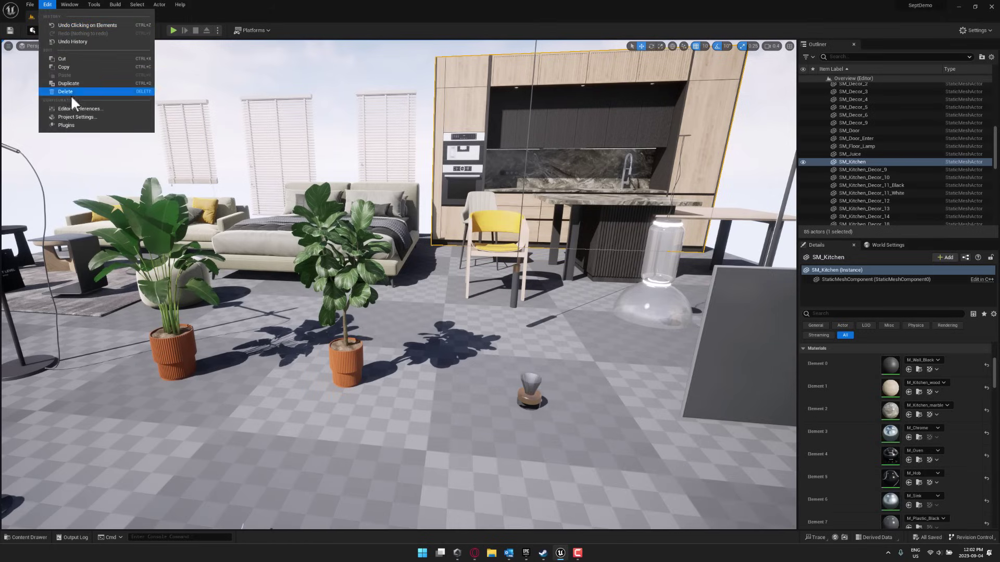
left_click(66, 125)
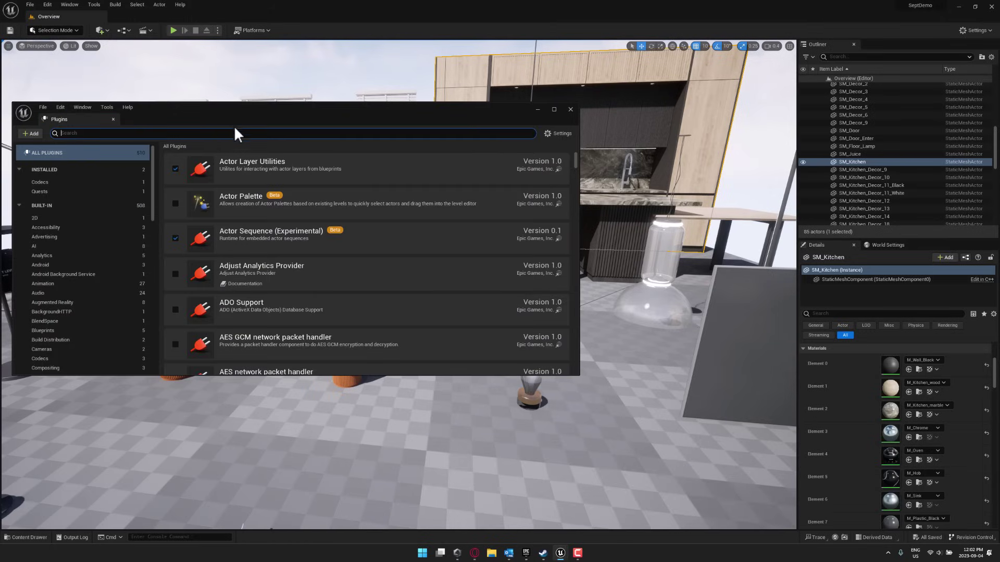
type("quest")
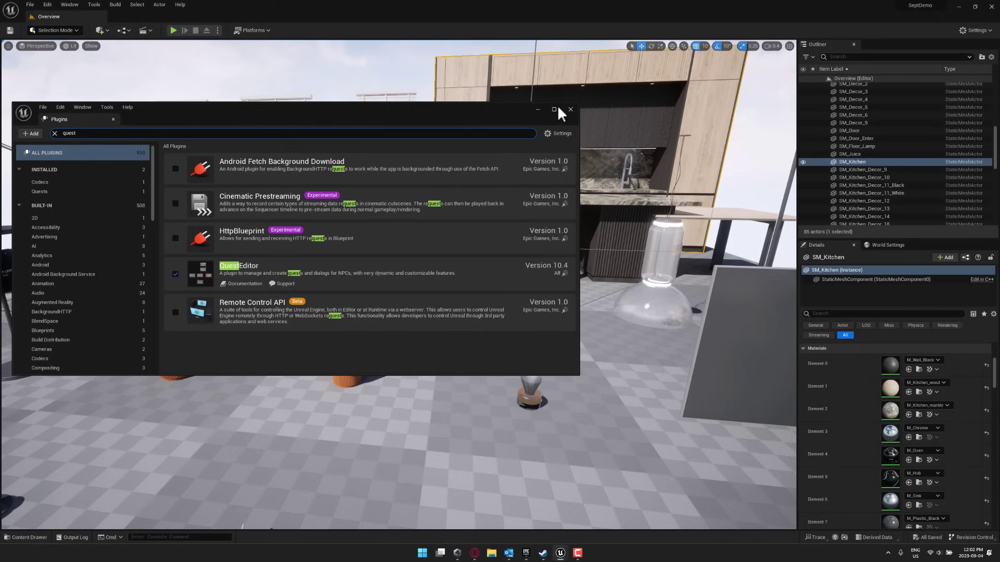
left_click(570, 110)
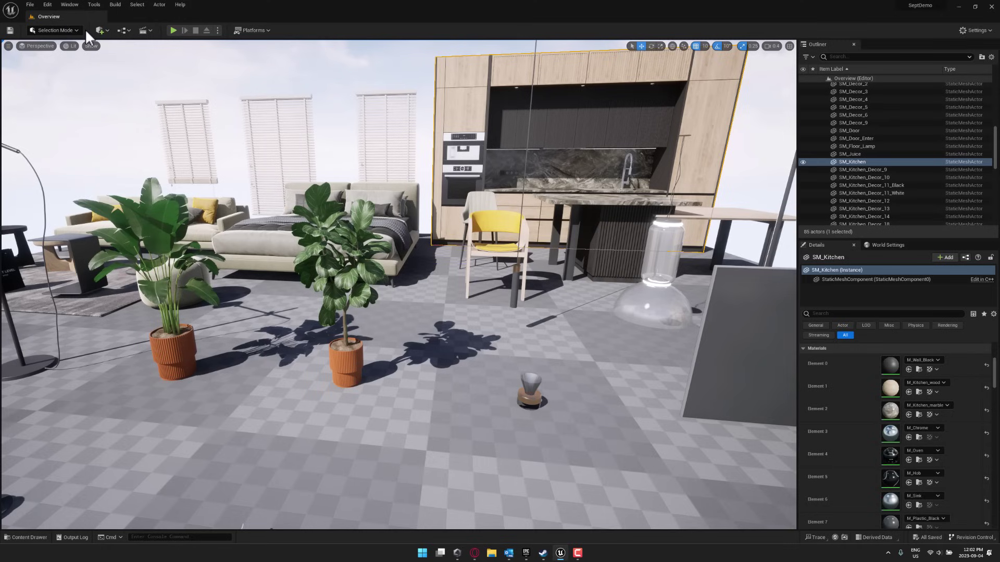
Find the Quest Editor under Tools > Editor Utility Widgets.
left_click(69, 5)
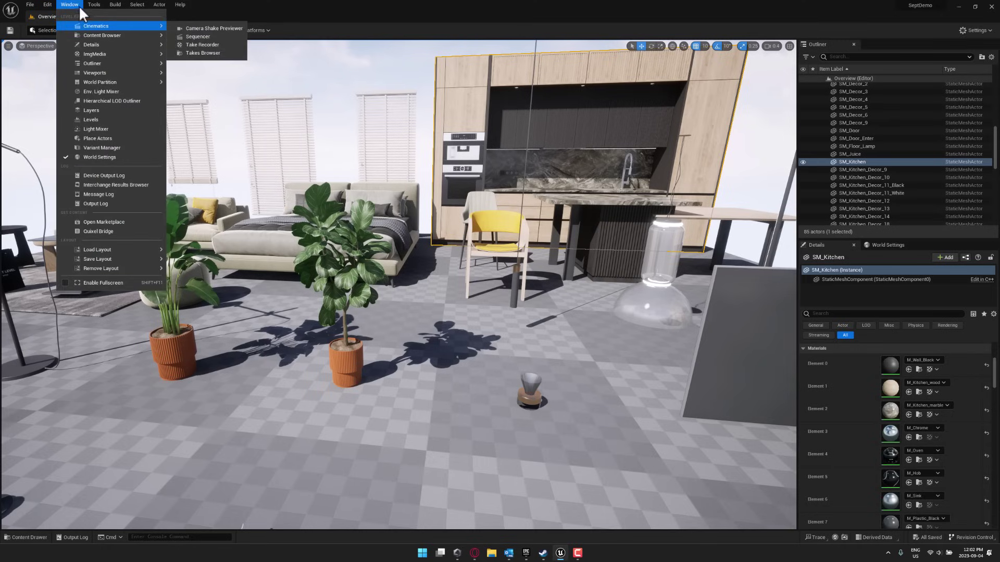
mouse_move(88, 5)
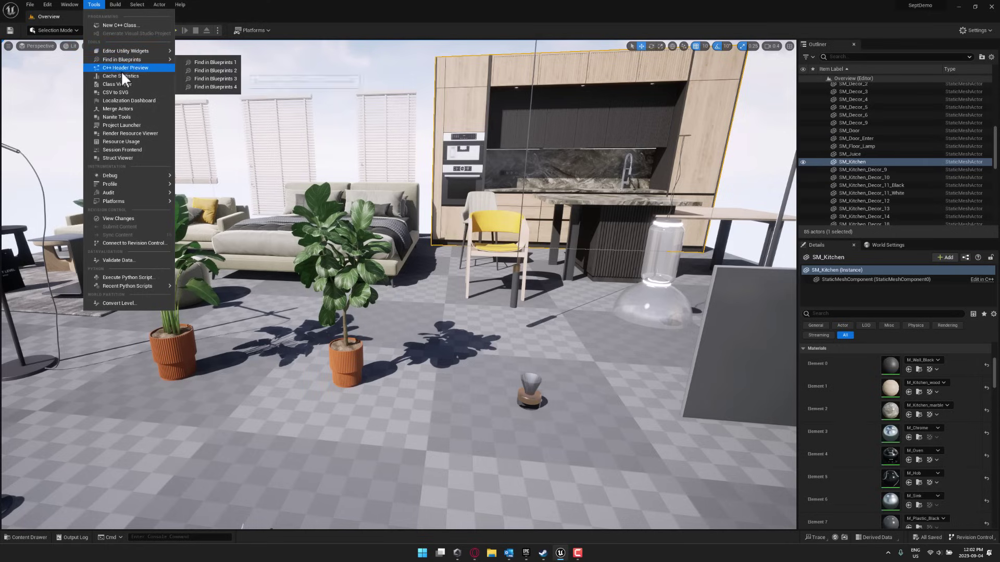
mouse_move(125, 193)
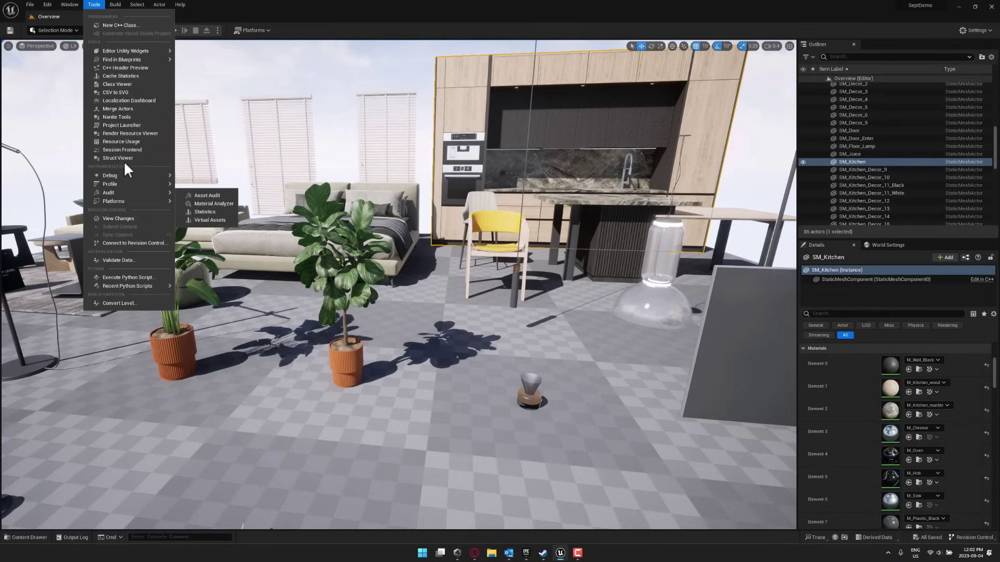
mouse_move(132, 51)
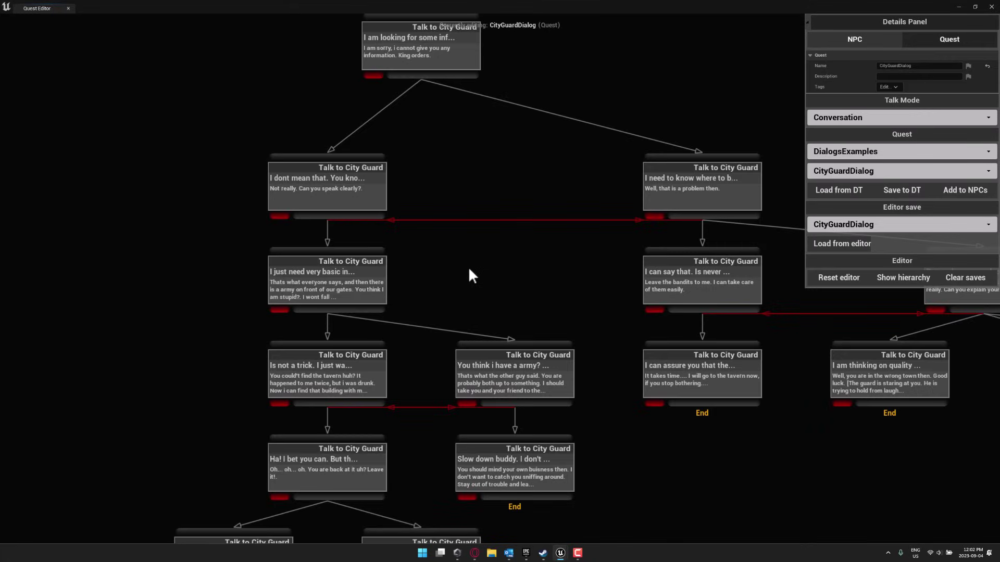
Zoom out and pan the CityGuardDialog graph to reveal its left branches.
scroll(549, 270, "down", 1)
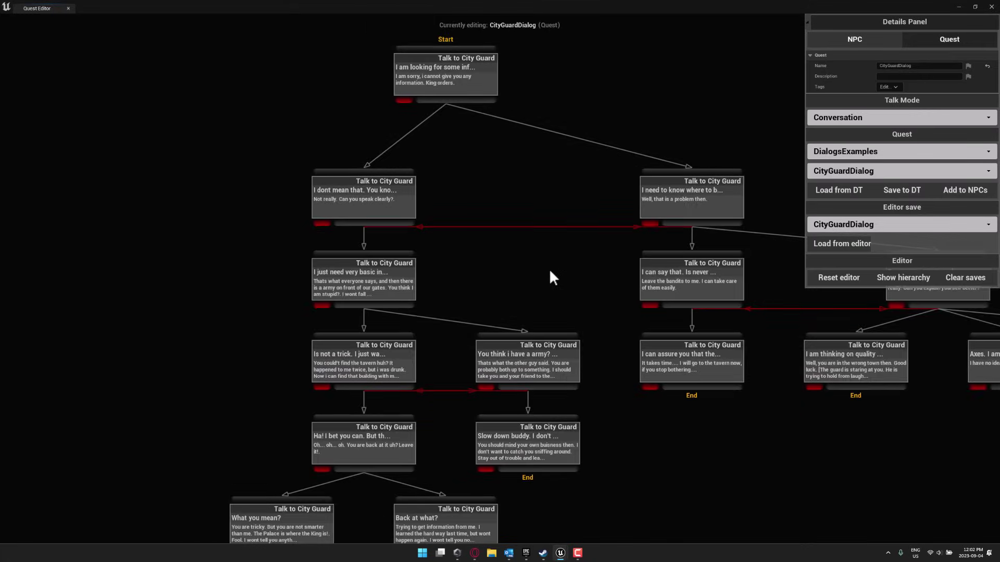
right_click_drag(482, 266, 329, 262)
scroll(329, 262, "down", 1)
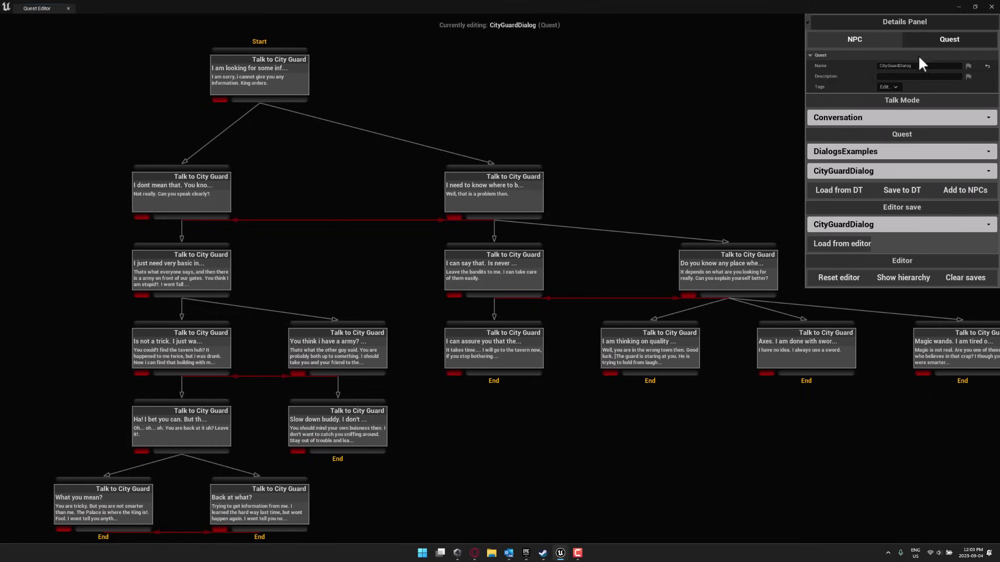
Load the TimerTheSecond quest from DialogsExamples using Load from DT.
left_click(867, 171)
left_click(838, 224)
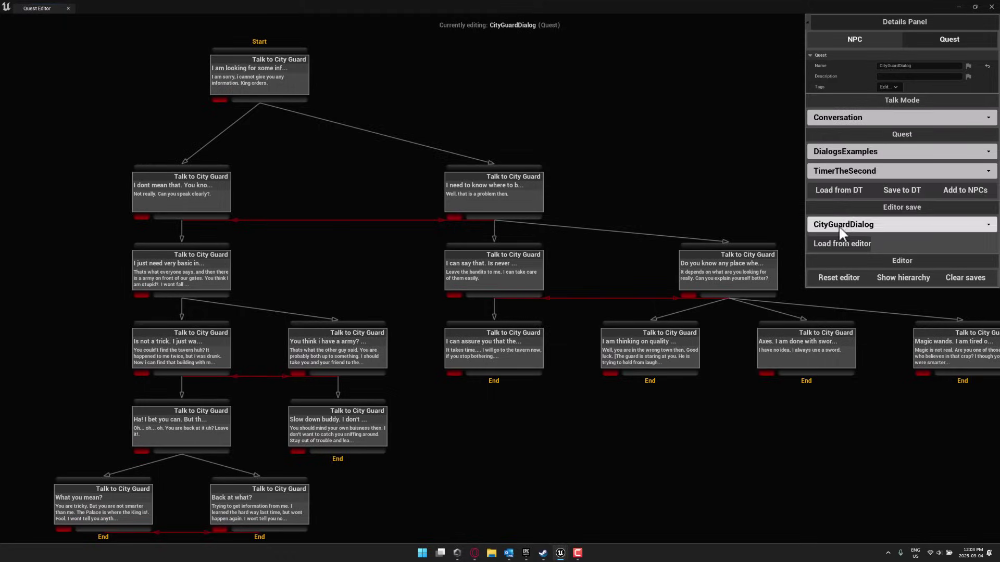
left_click(839, 189)
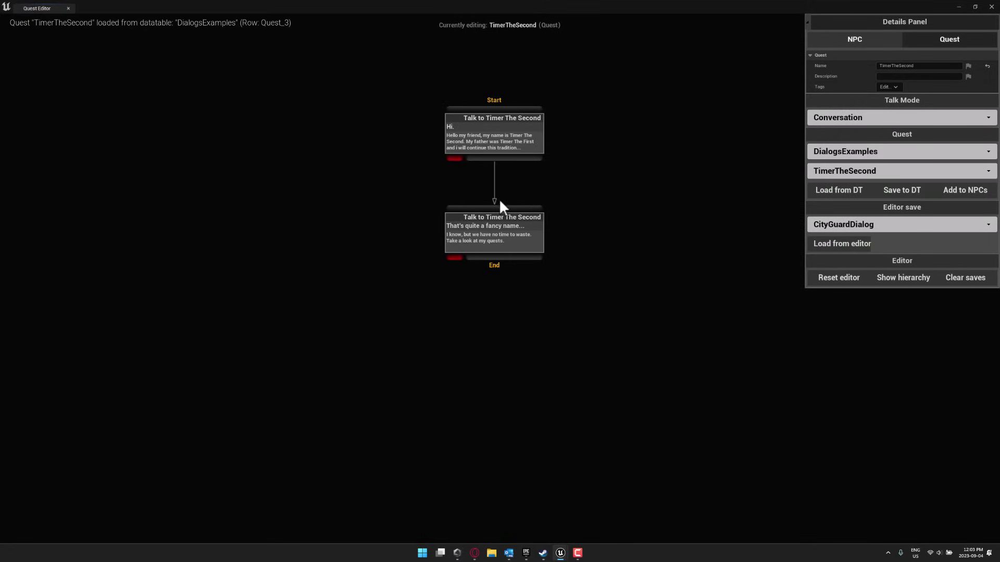
Review the Talk Mode (Conversation) and saved quests lists, and glance at the NPC tab.
left_click(852, 117)
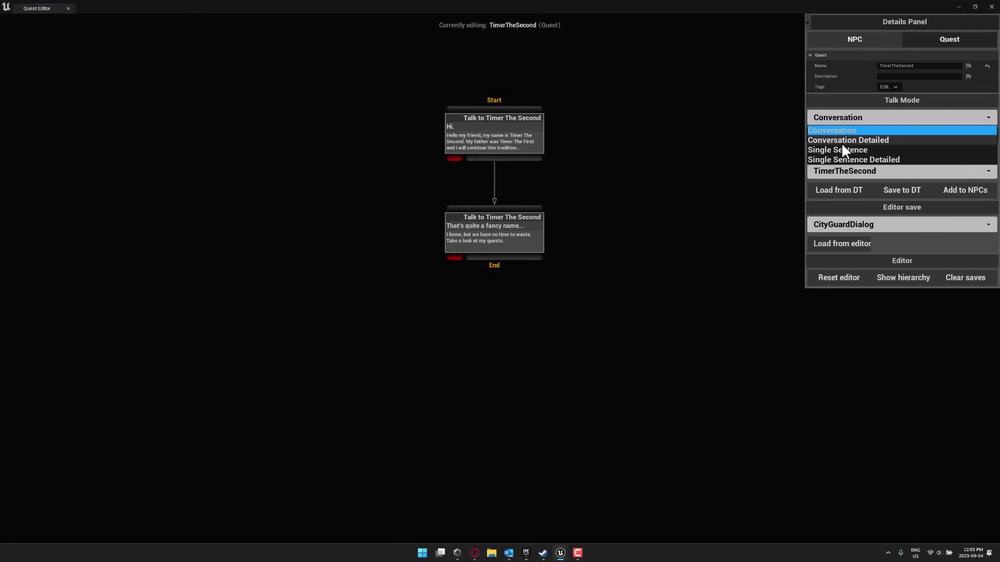
left_click(775, 217)
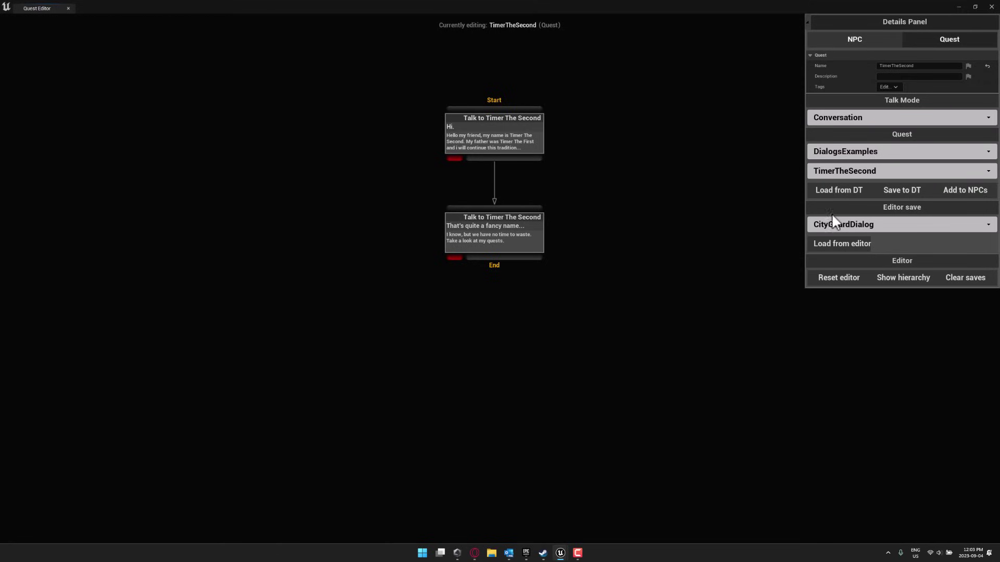
left_click(845, 227)
left_click(771, 180)
left_click(871, 36)
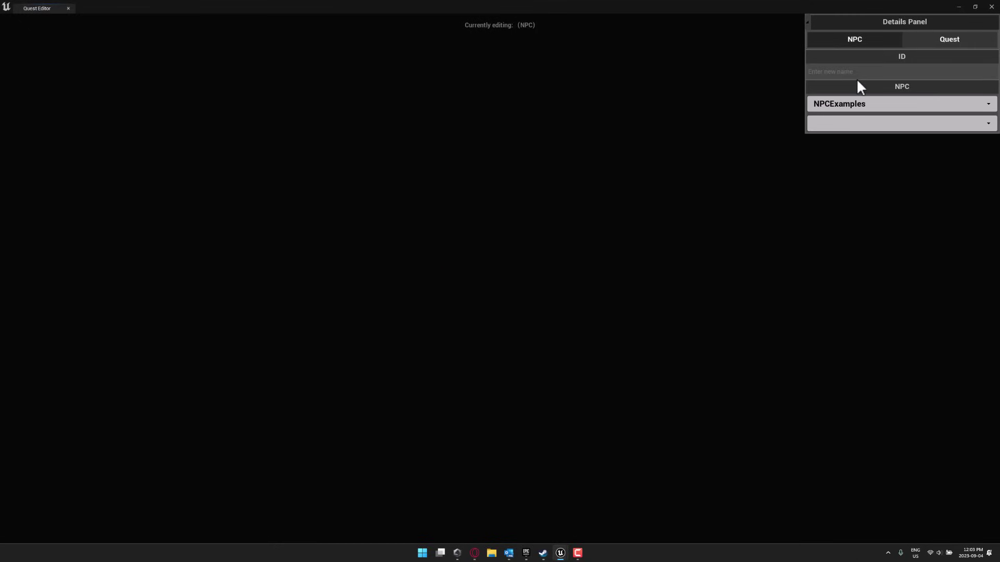
left_click(937, 49)
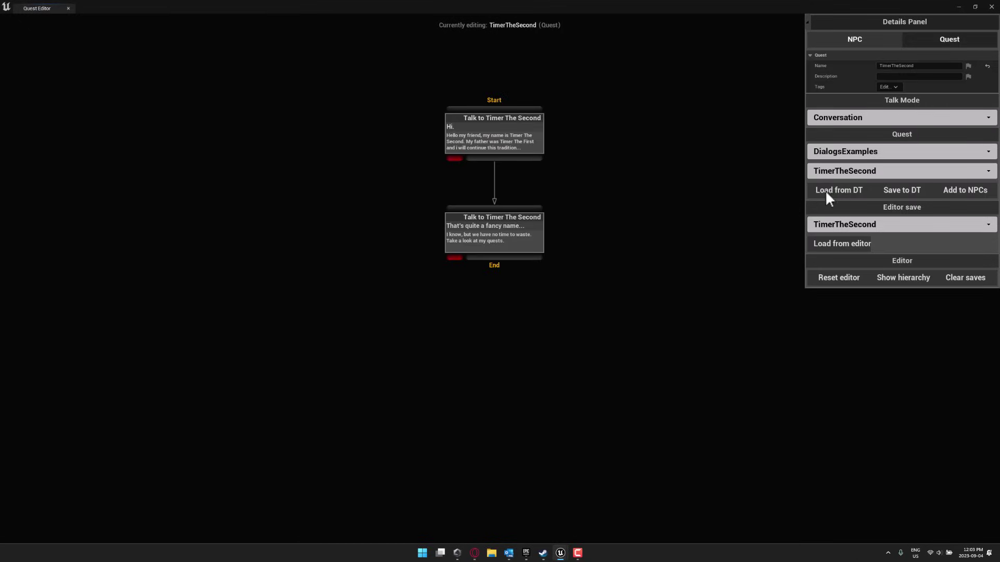
Load the SomeClassyDialog quest graph from DialogsExamples, then close the Quest Editor.
left_click(870, 172)
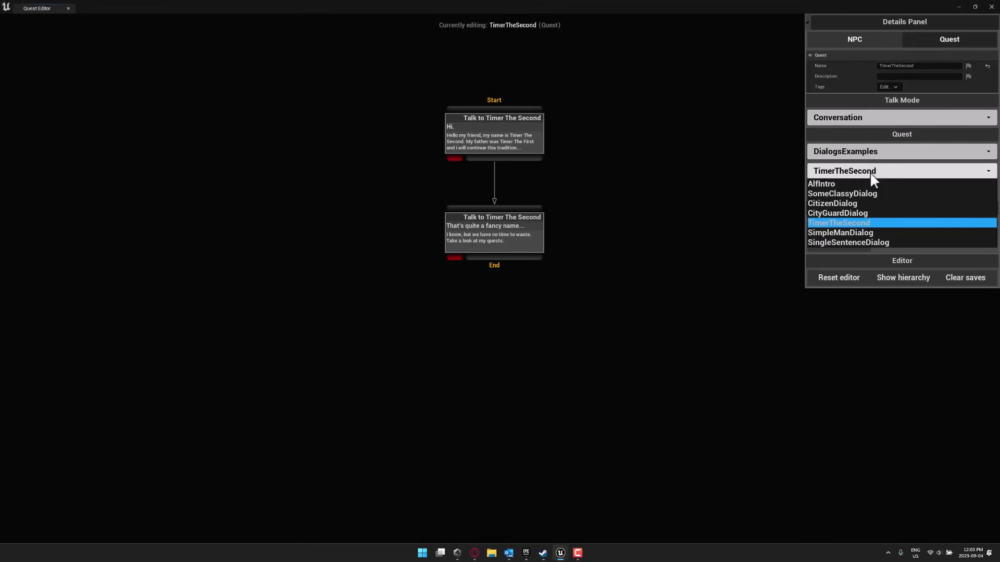
left_click(854, 192)
left_click(848, 188)
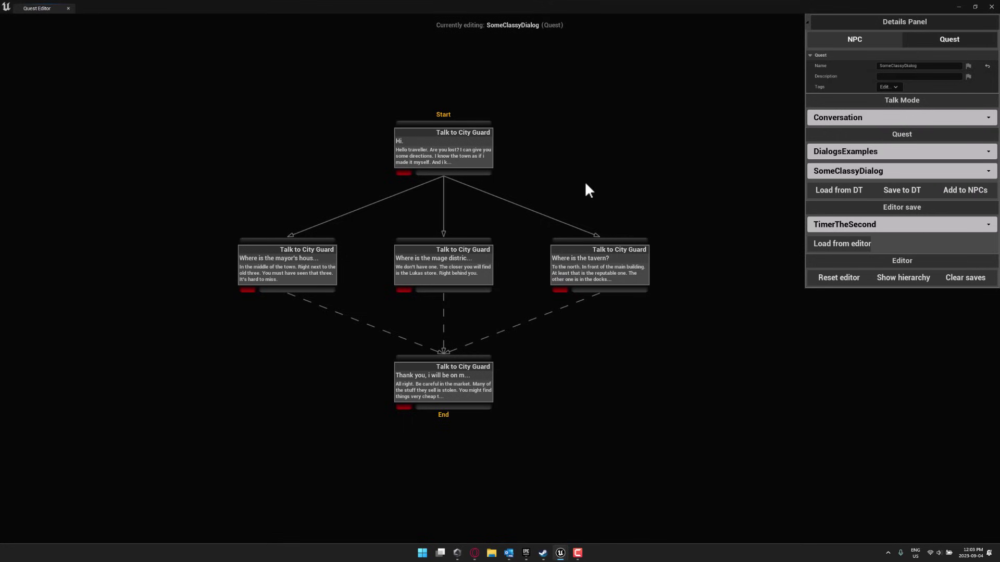
left_click(68, 8)
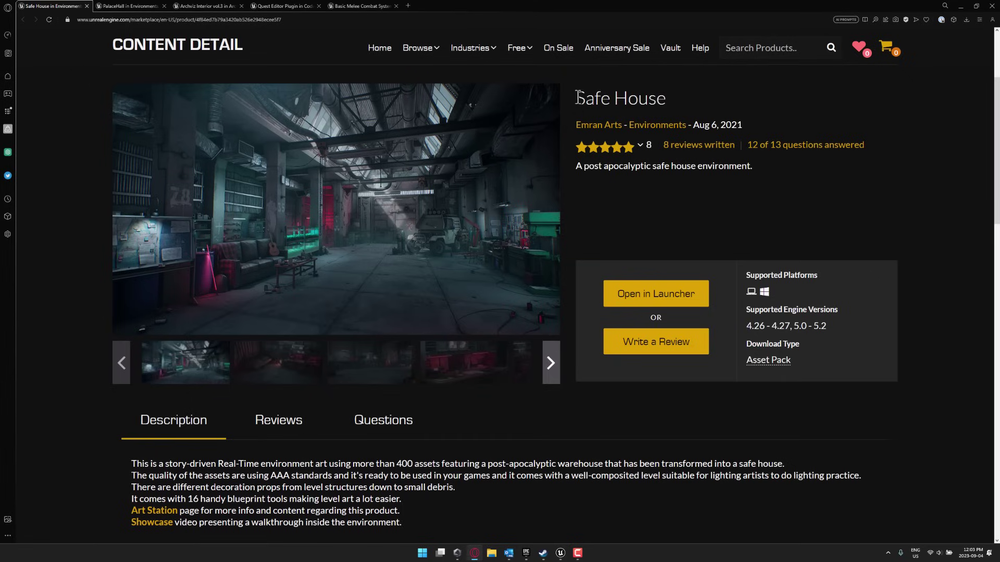
View the red bedroom shot of Safe House and scroll through its page.
left_click(276, 349)
scroll(372, 270, "down", 3)
scroll(383, 291, "down", 6)
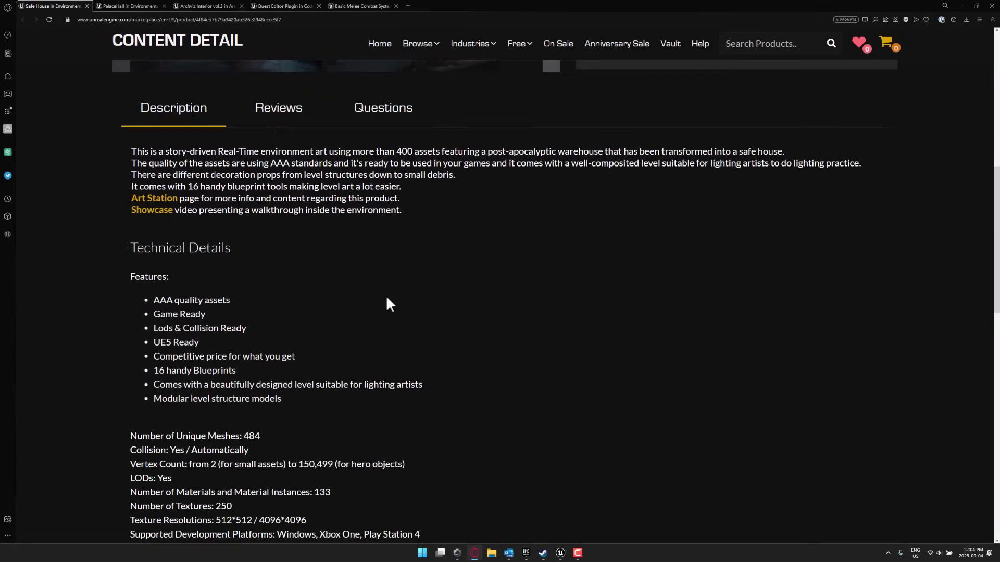
scroll(464, 300, "up", 10)
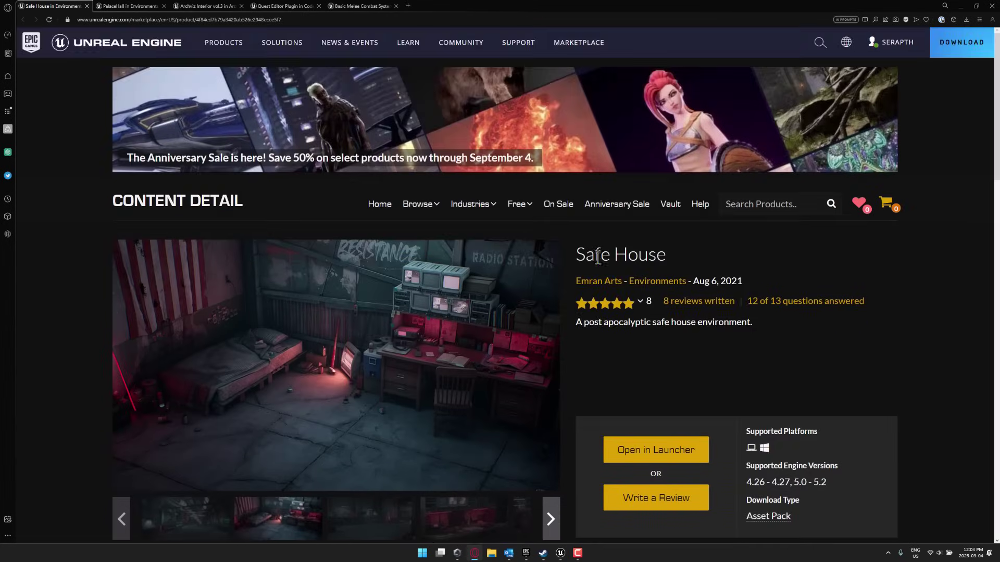
Switch to the PalaceHall page, review its Technical Details, and return to the top.
key("ctrl+Tab")
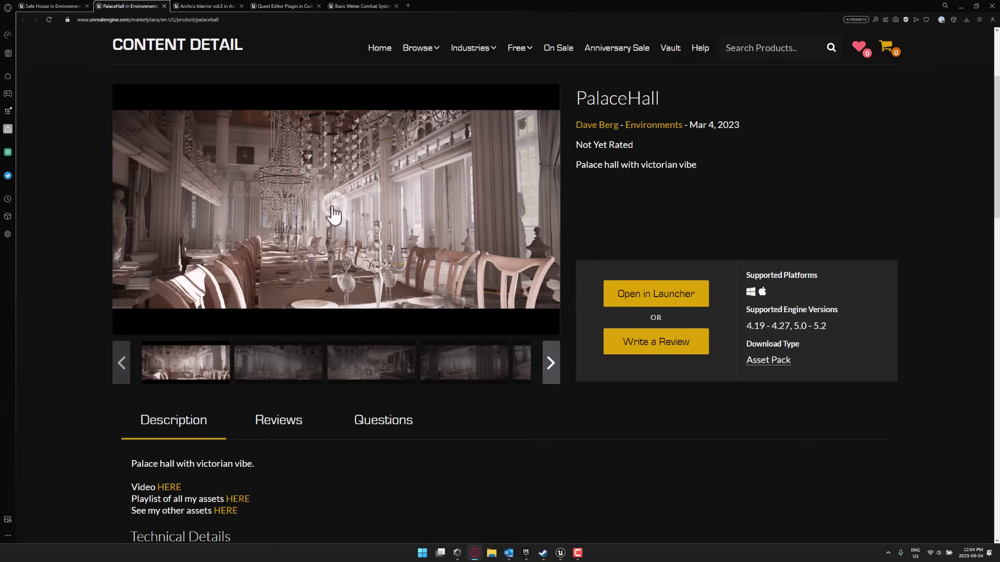
scroll(333, 214, "down", 8)
scroll(207, 199, "down", 4)
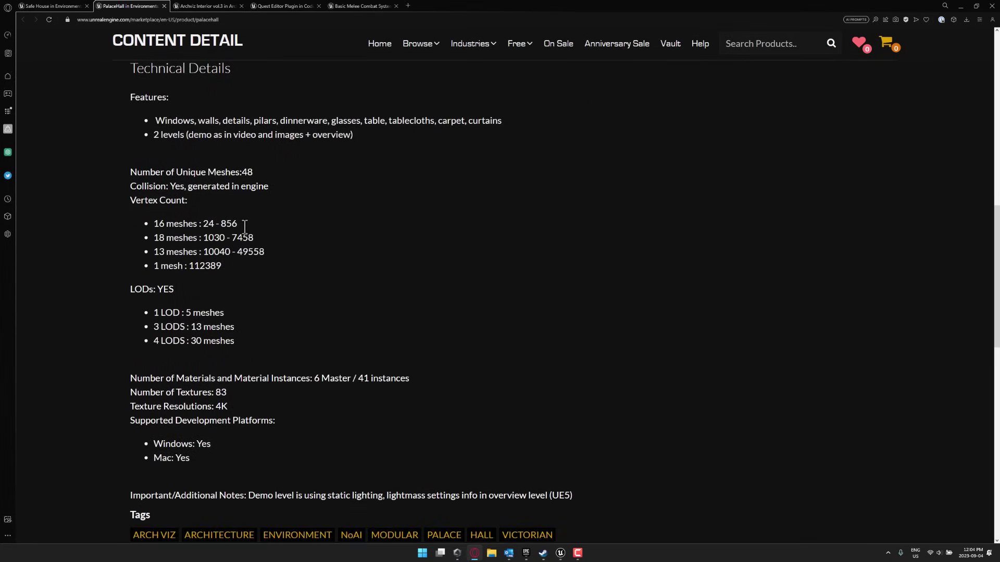
scroll(245, 229, "up", 3)
scroll(222, 395, "up", 2)
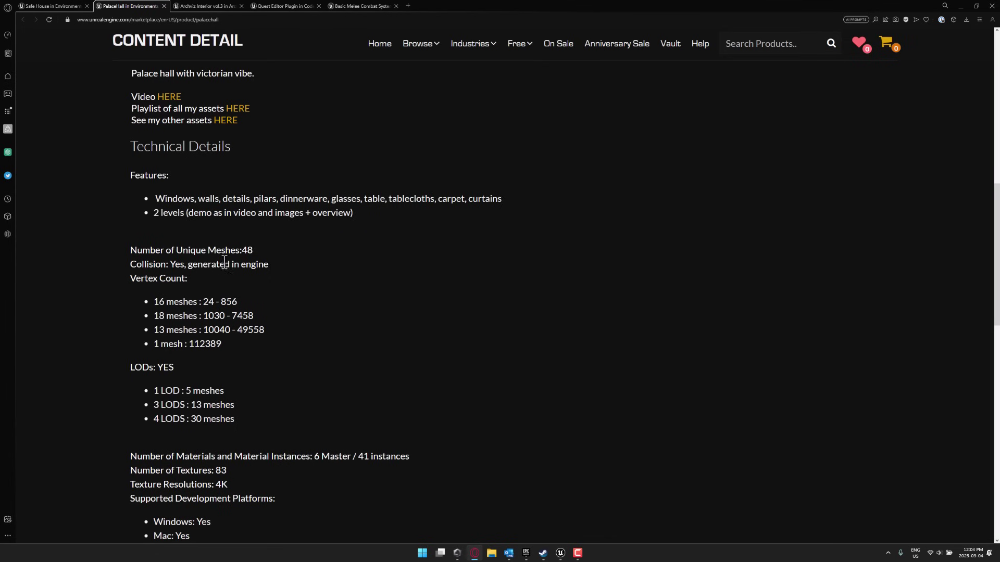
scroll(459, 330, "up", 8)
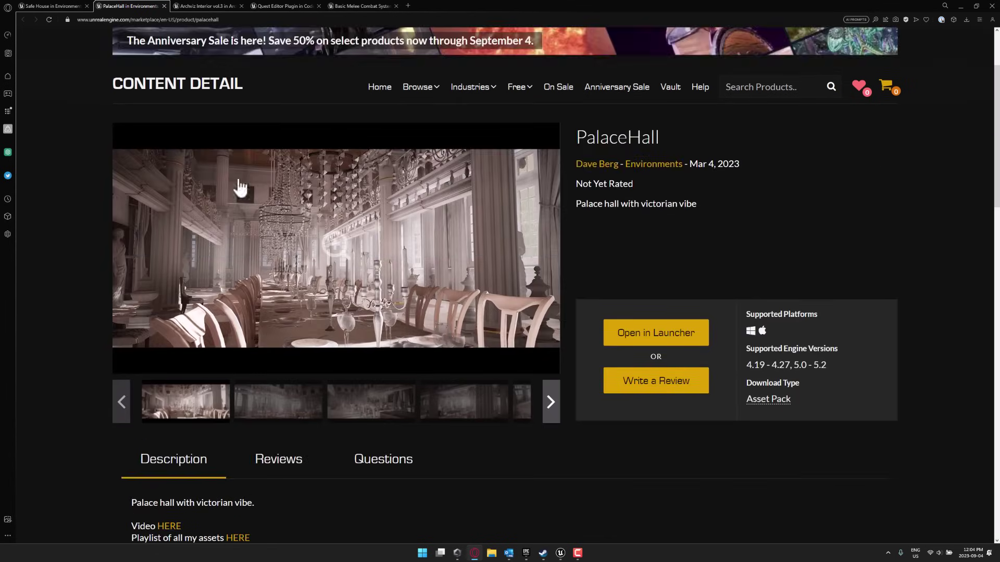
Review the Archviz Interior vol.3 page down to Related Content, then back to Technical Details.
key("ctrl+Tab")
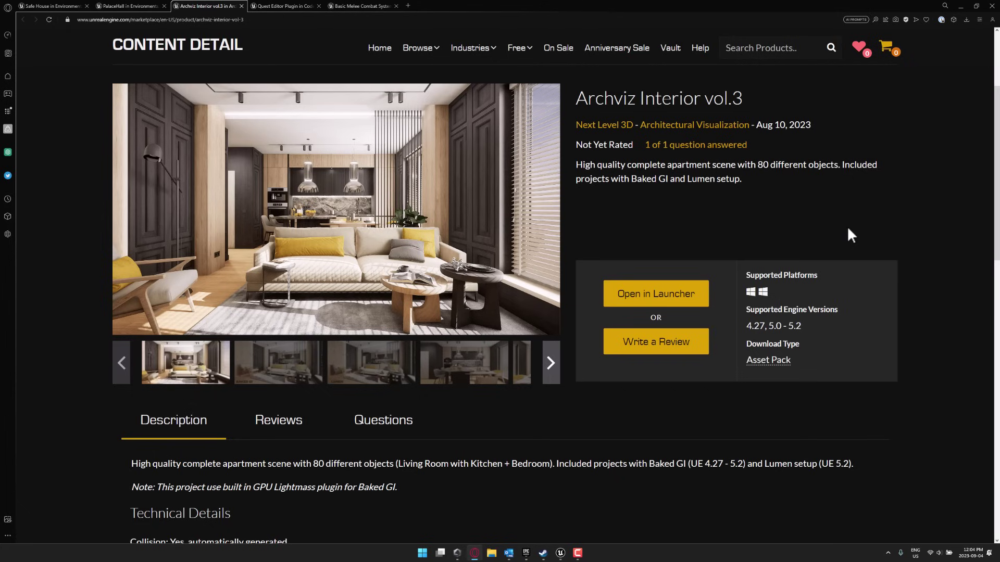
scroll(733, 242, "down", 4)
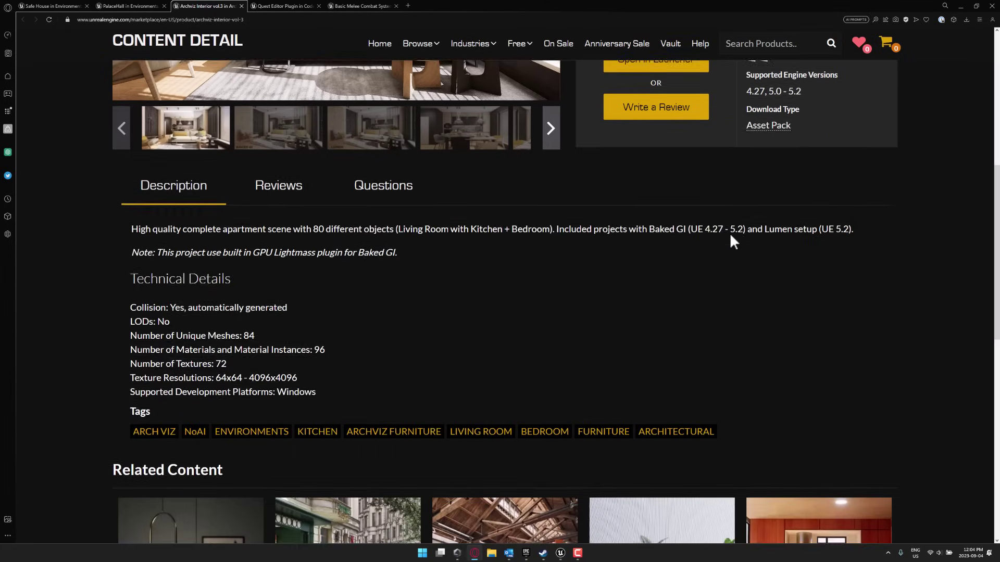
scroll(732, 241, "down", 8)
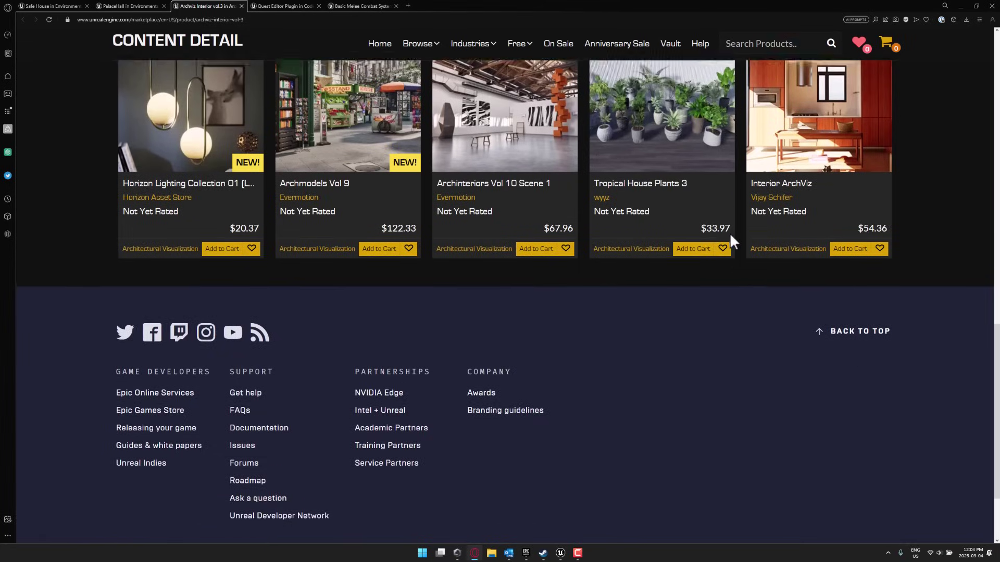
scroll(729, 233, "up", 8)
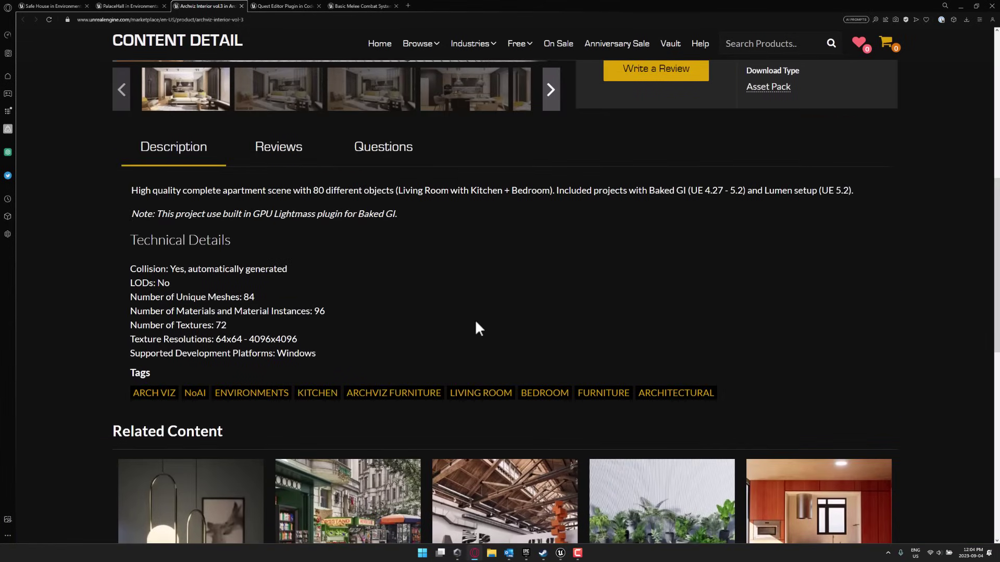
scroll(530, 341, "up", 4)
Read the Quest Editor Plugin's features, Technical Details and Tags, then go to Basic Melee Combat System.
key("ctrl+Tab")
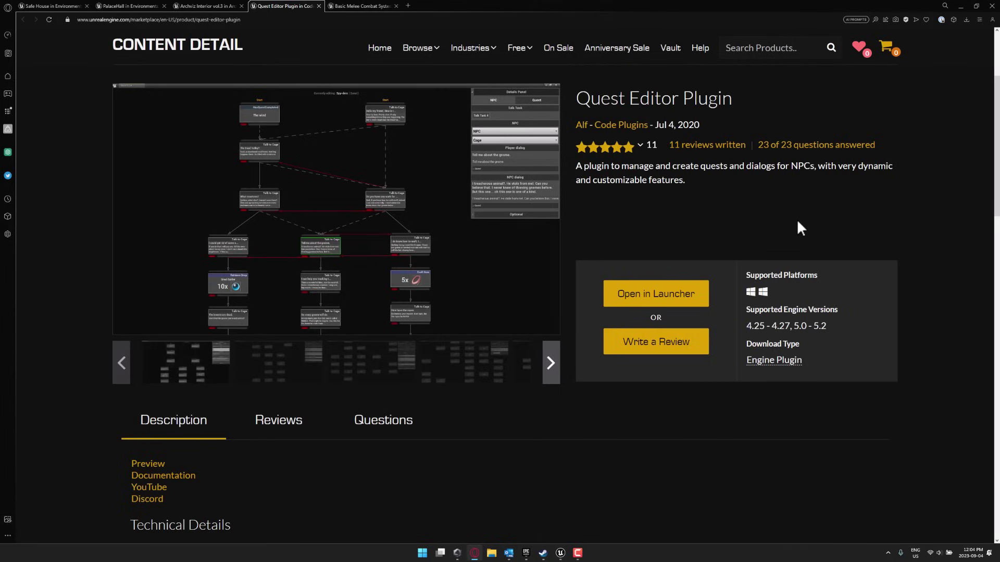
scroll(800, 227, "down", 3)
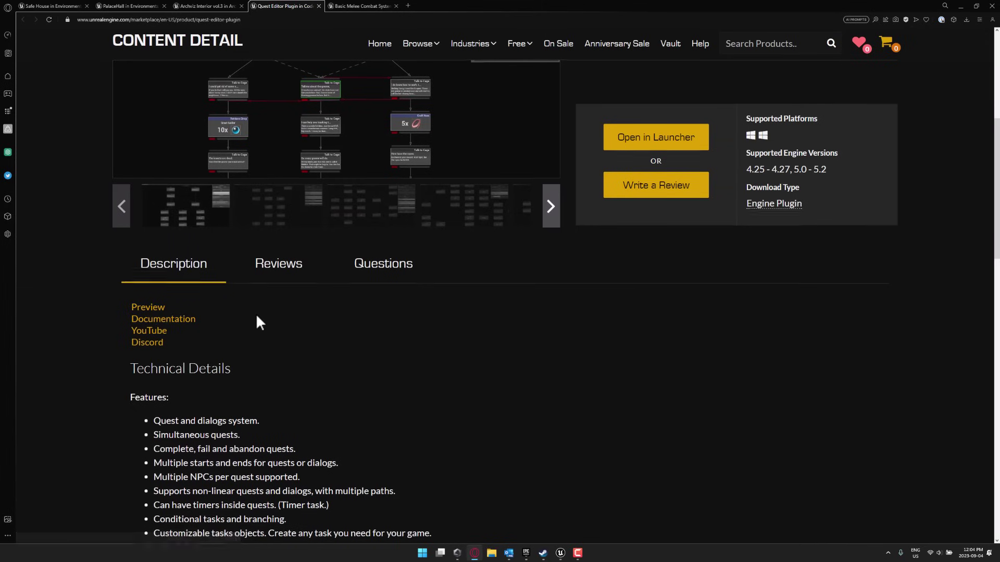
scroll(257, 320, "down", 3)
scroll(250, 316, "down", 1)
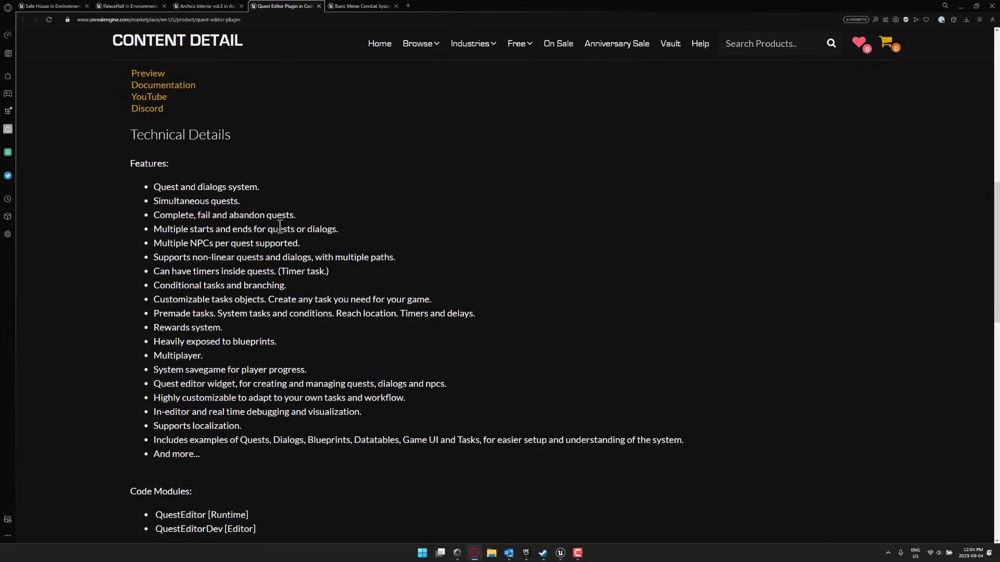
scroll(274, 262, "down", 3)
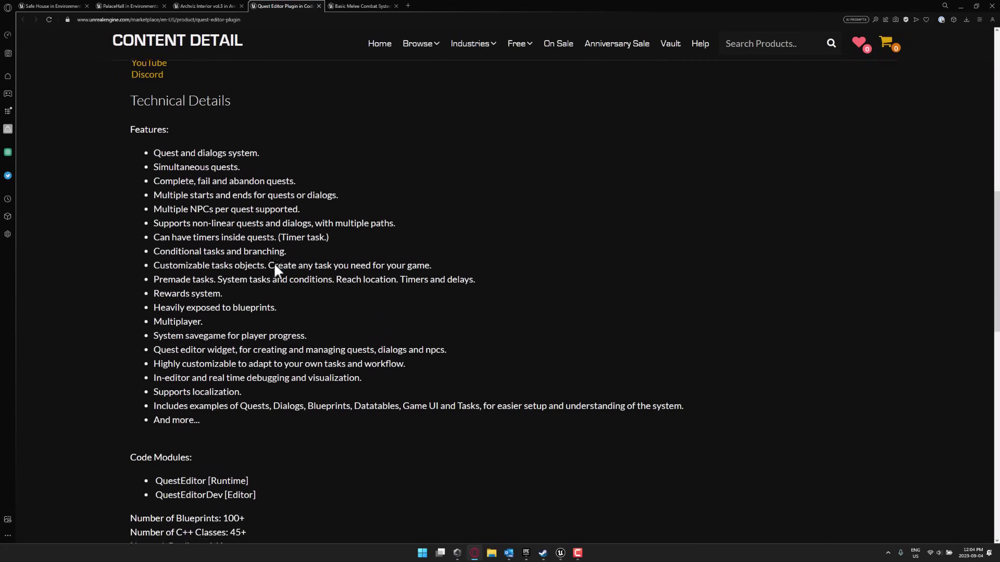
scroll(273, 264, "down", 2)
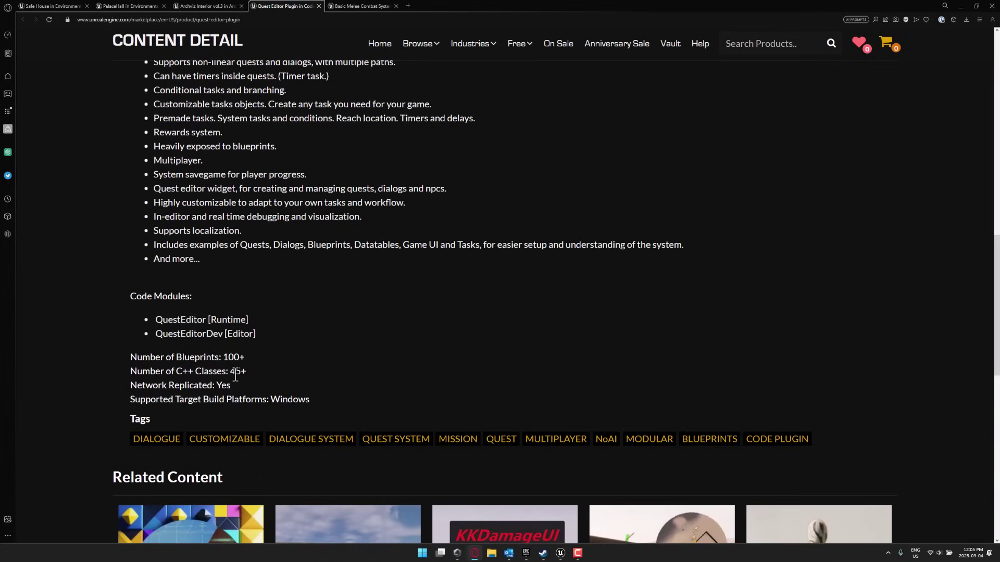
key("ctrl+Tab")
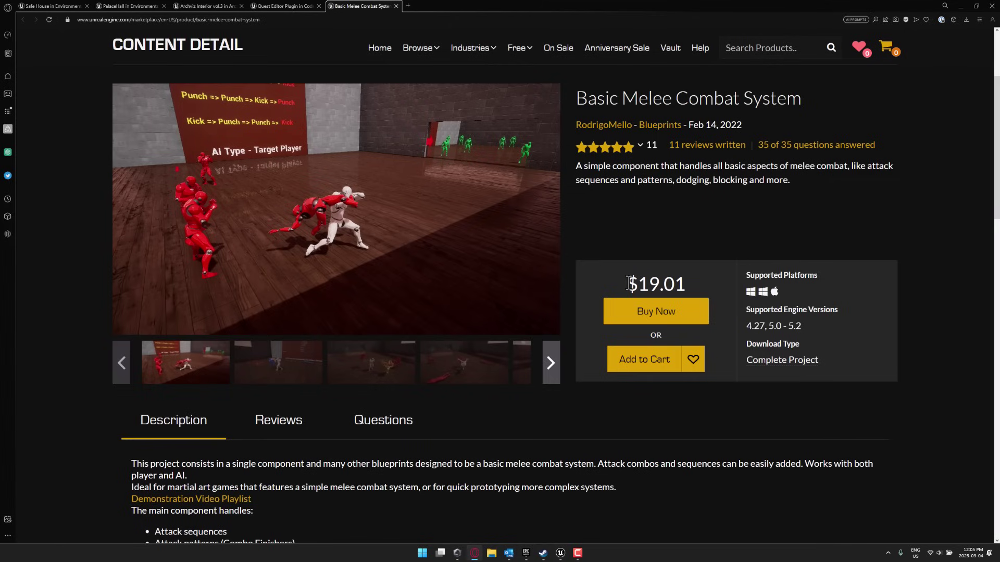
left_click_drag(626, 281, 712, 275)
left_click(804, 176)
scroll(521, 171, "down", 5)
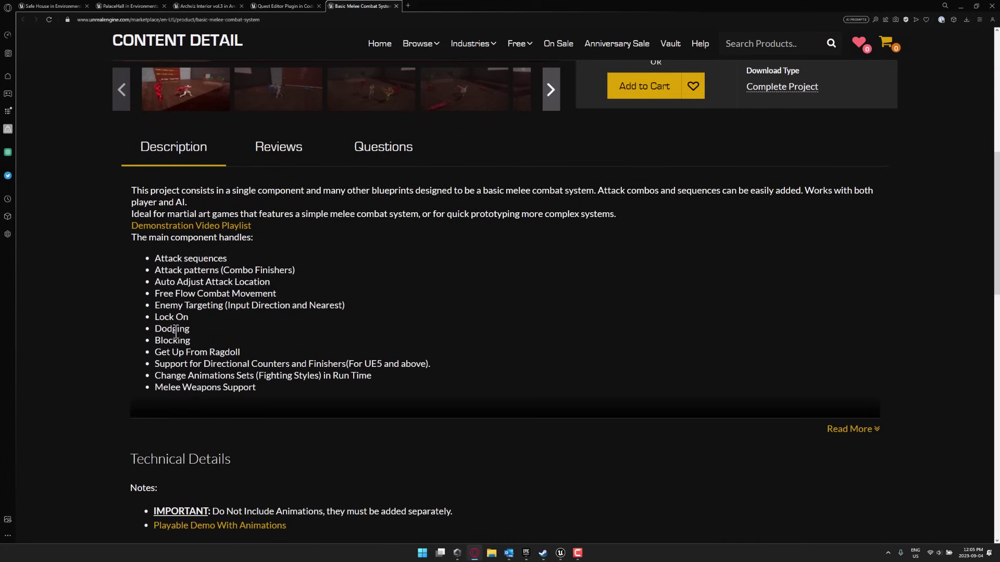
scroll(358, 339, "up", 6)
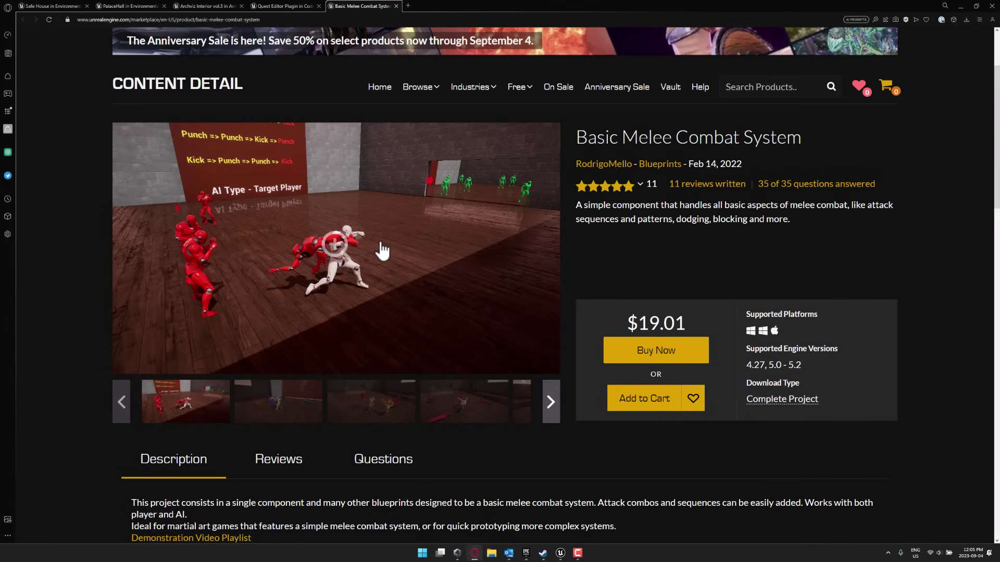
scroll(405, 260, "down", 10)
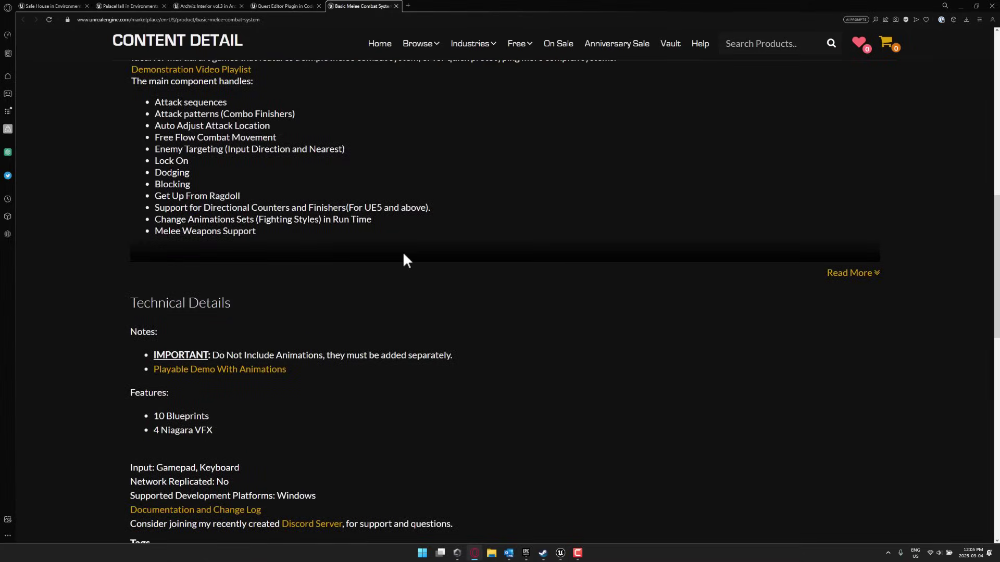
scroll(402, 257, "down", 1)
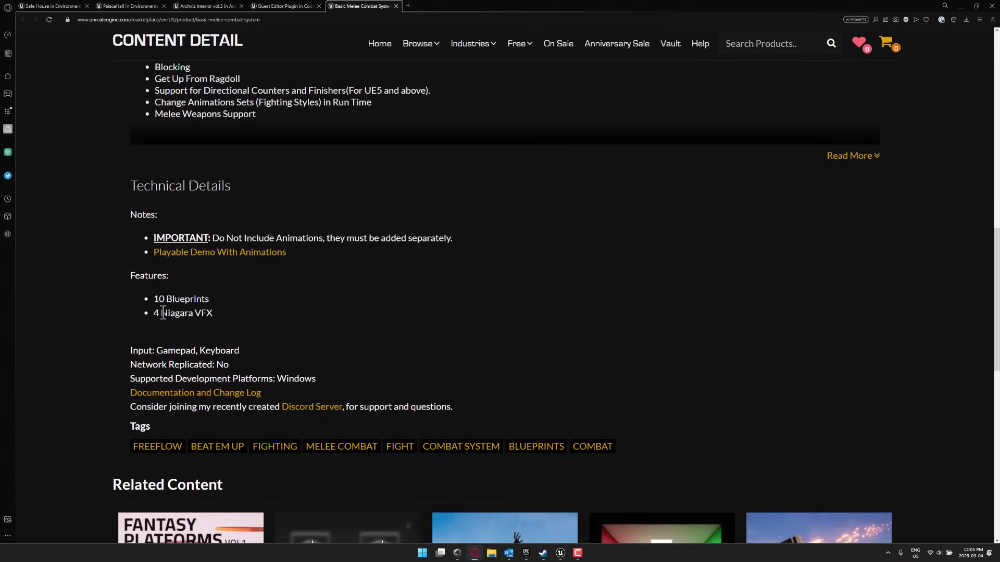
scroll(520, 298, "up", 15)
mouse_move(595, 301)
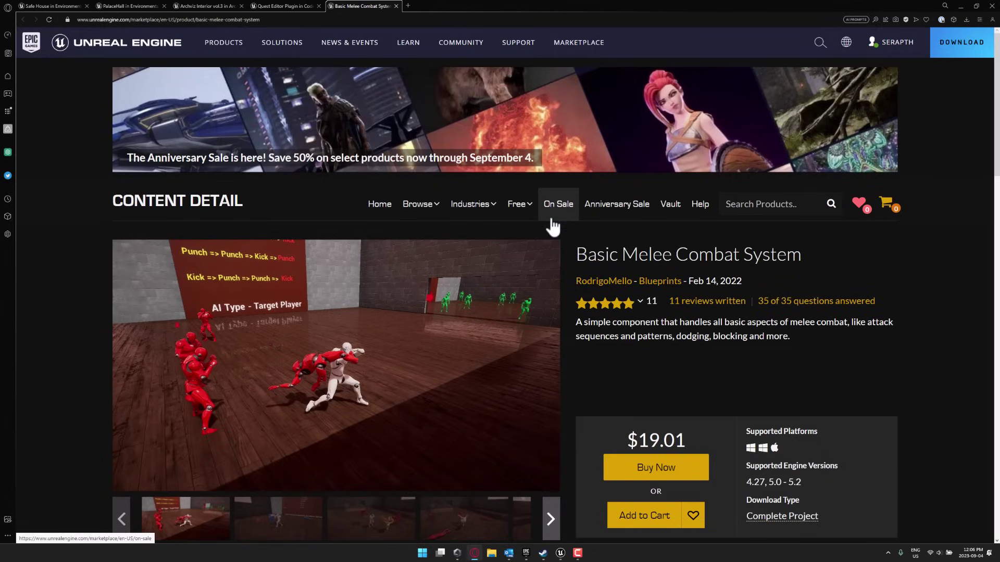
Choose Free For The Month from the Free menu and browse the five free products.
mouse_move(522, 209)
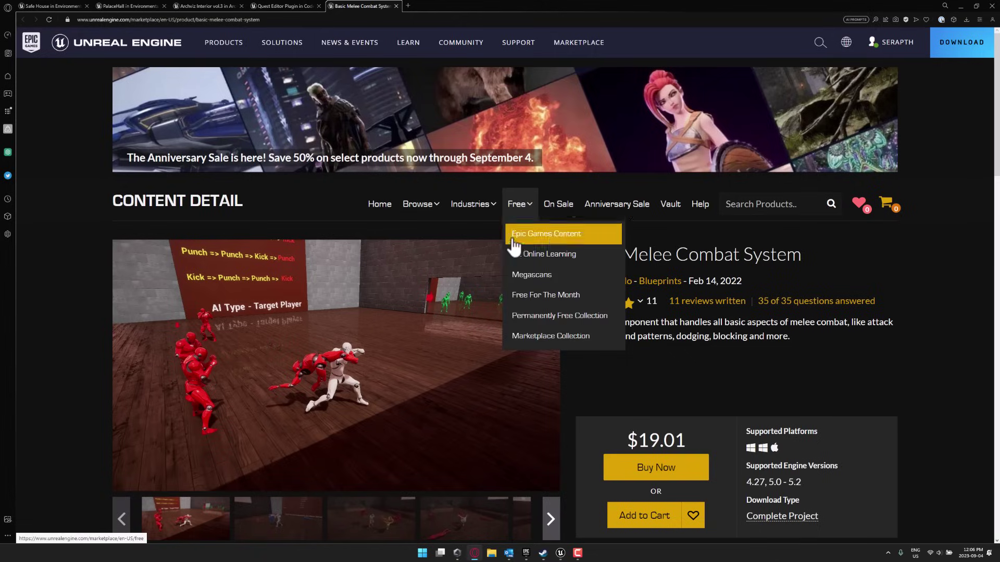
left_click(536, 295)
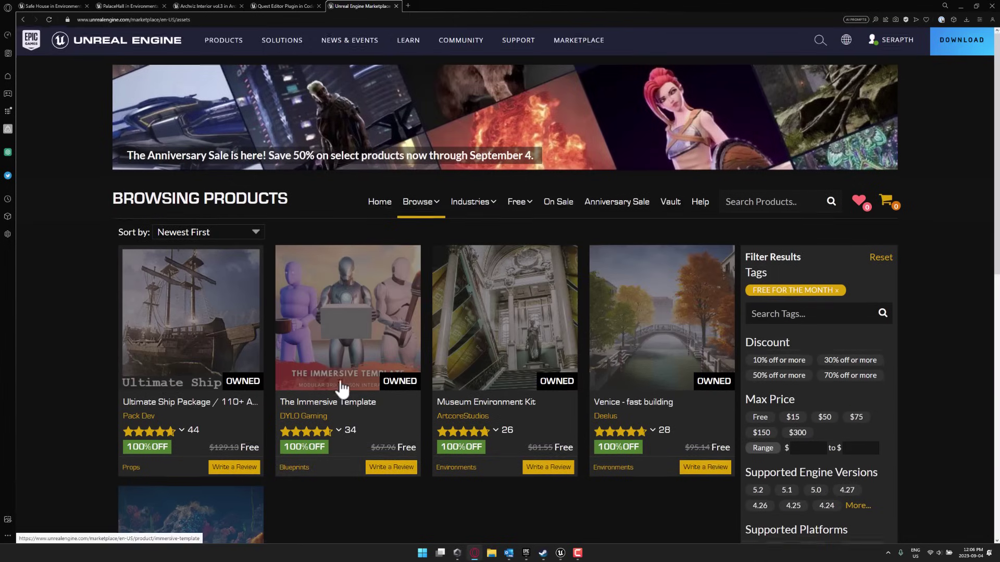
scroll(339, 390, "down", 3)
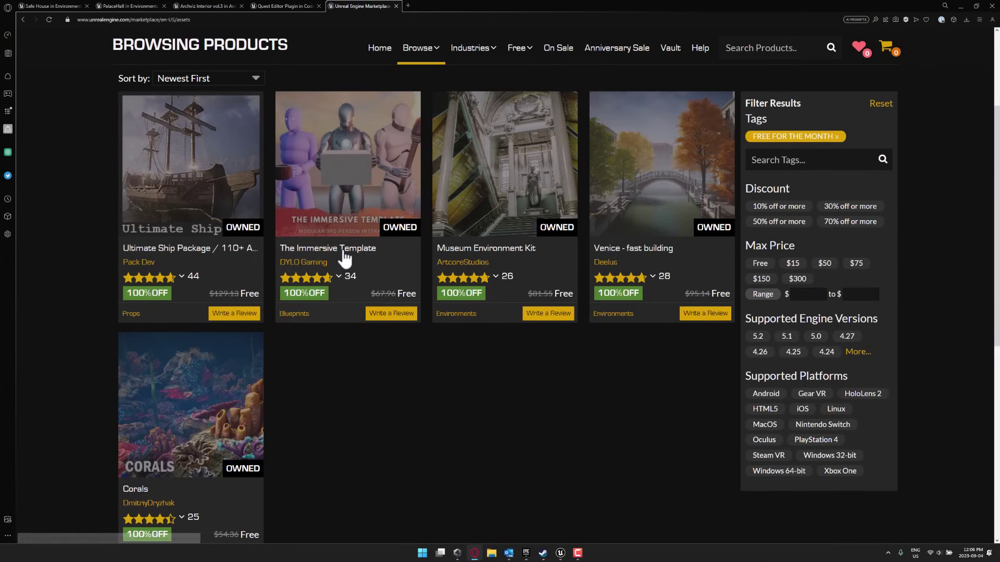
scroll(589, 390, "up", 3)
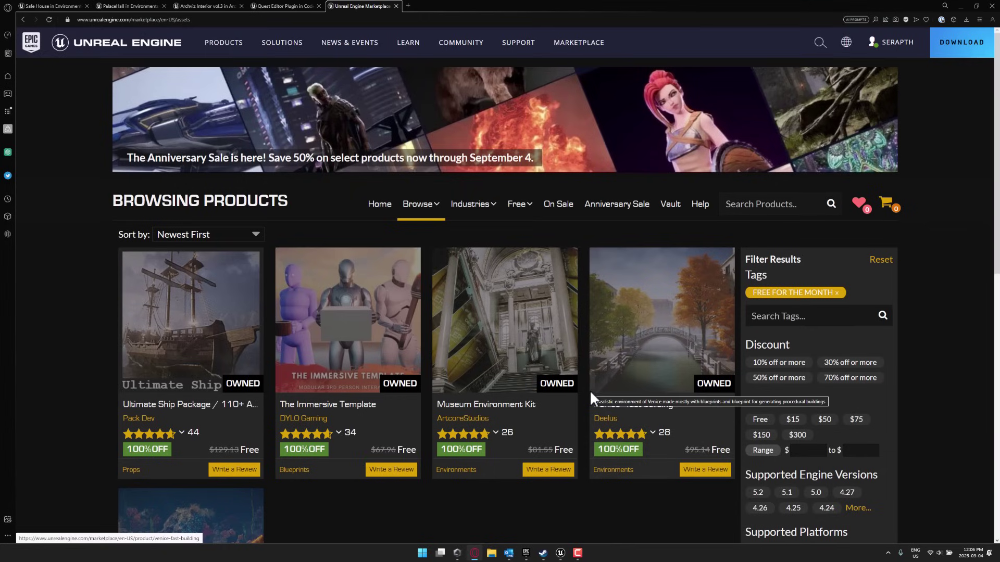
mouse_move(524, 217)
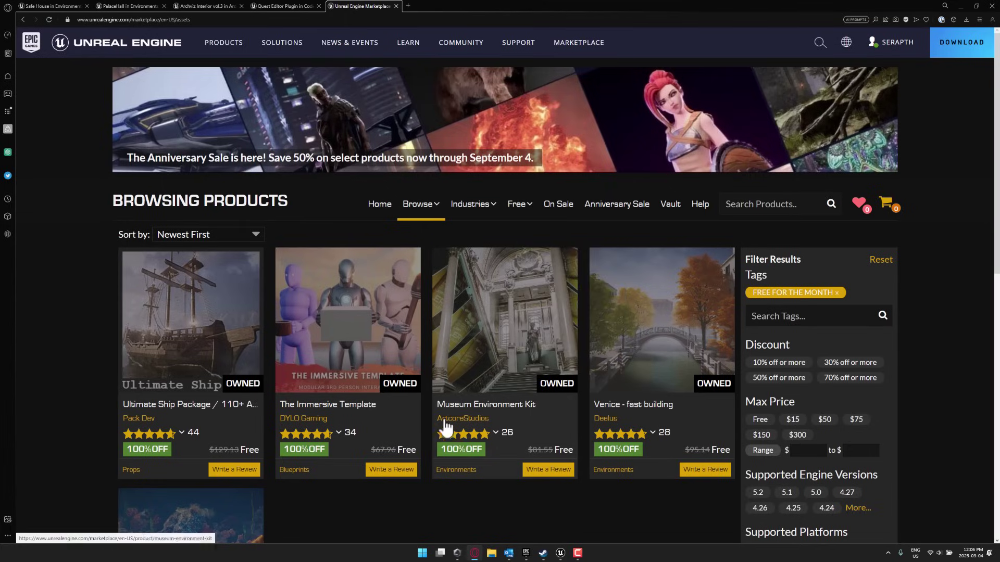
Go back to the Safe House product page in the first browser tab.
left_click(51, 4)
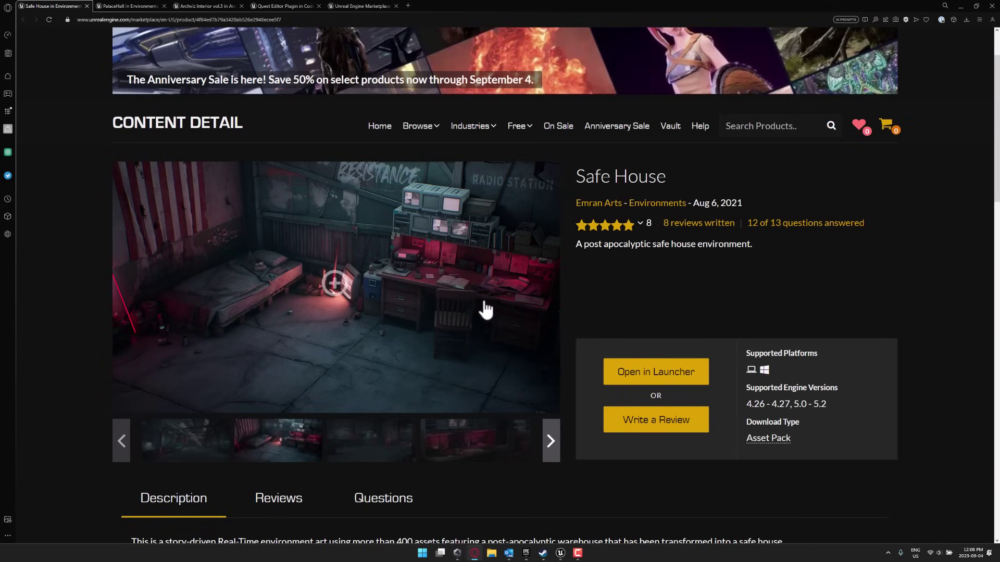